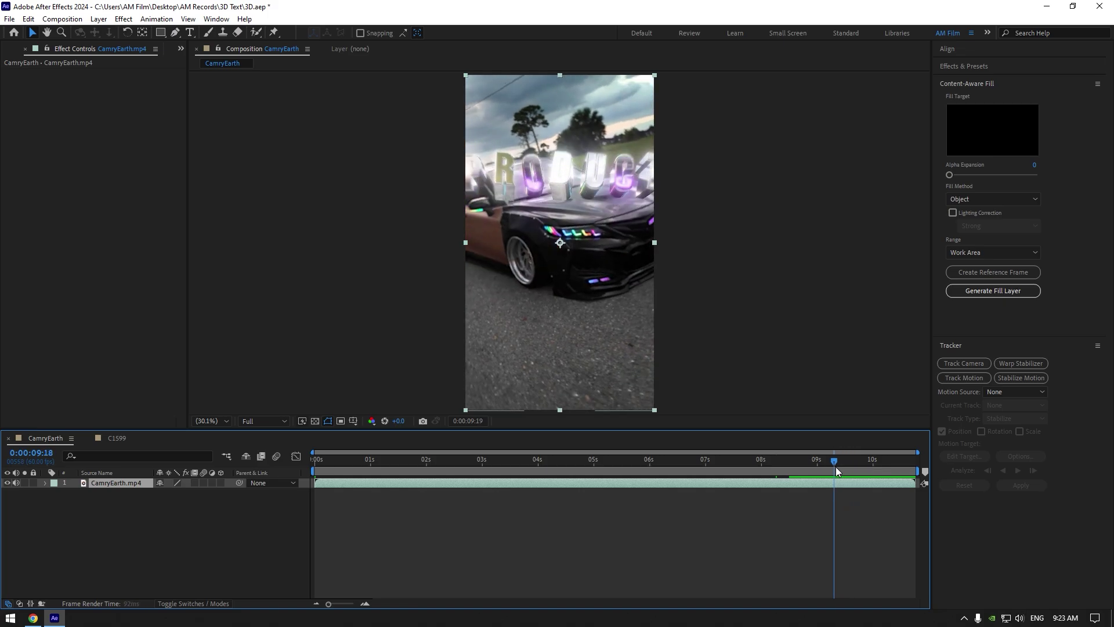
Step: Open the C1599 composition with its single parked-car footage layer
click(119, 438)
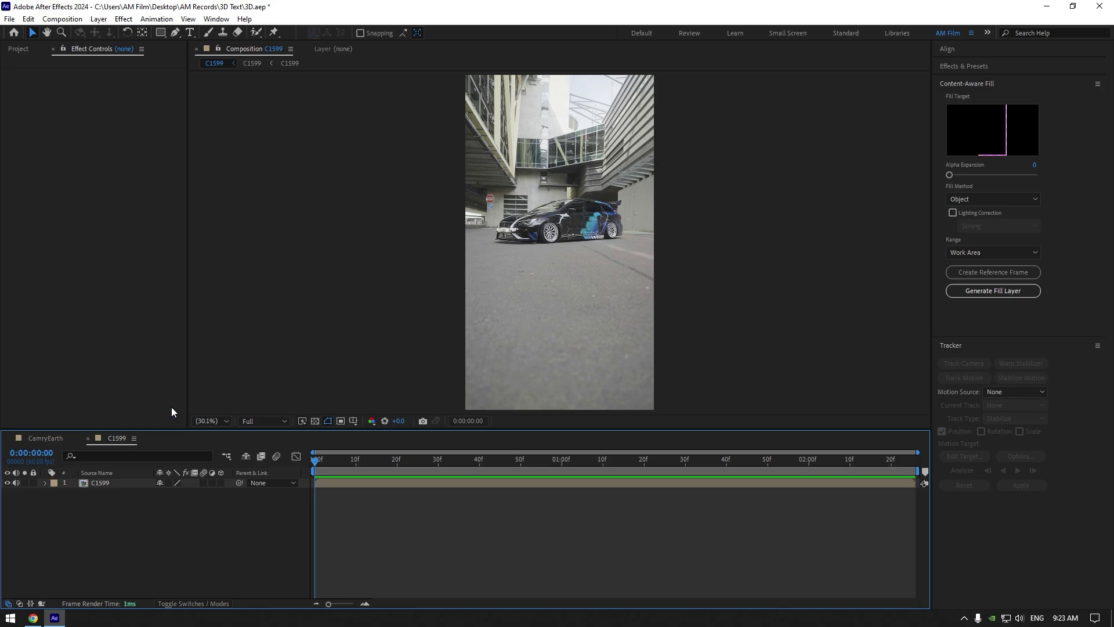
Step: Create an 'am film' text layer and hide it
click(189, 32)
click(512, 276)
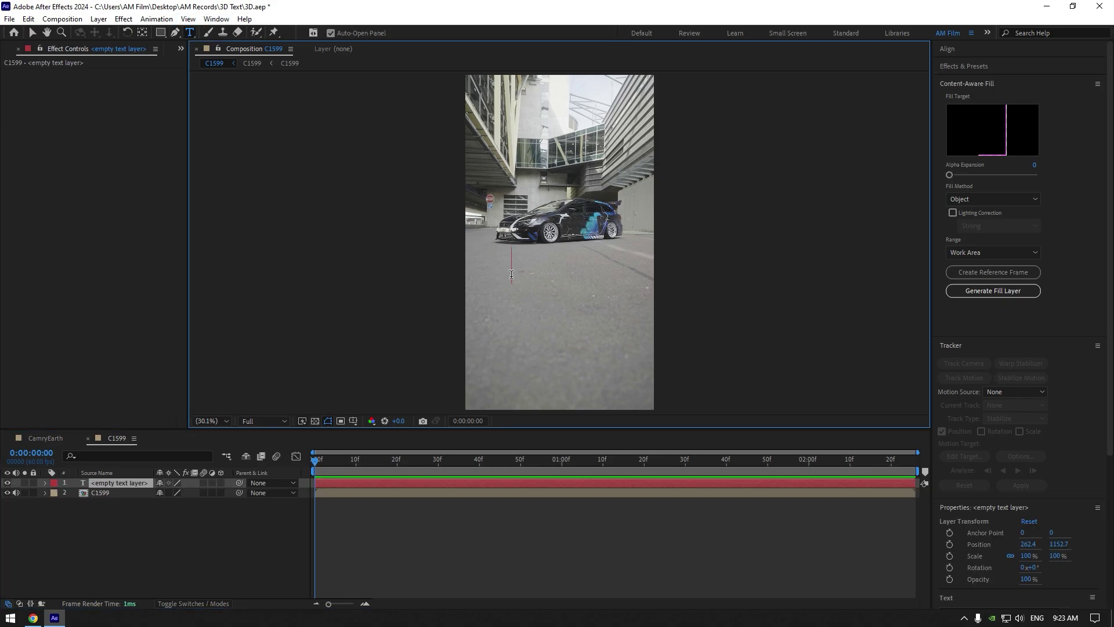
text(am film)
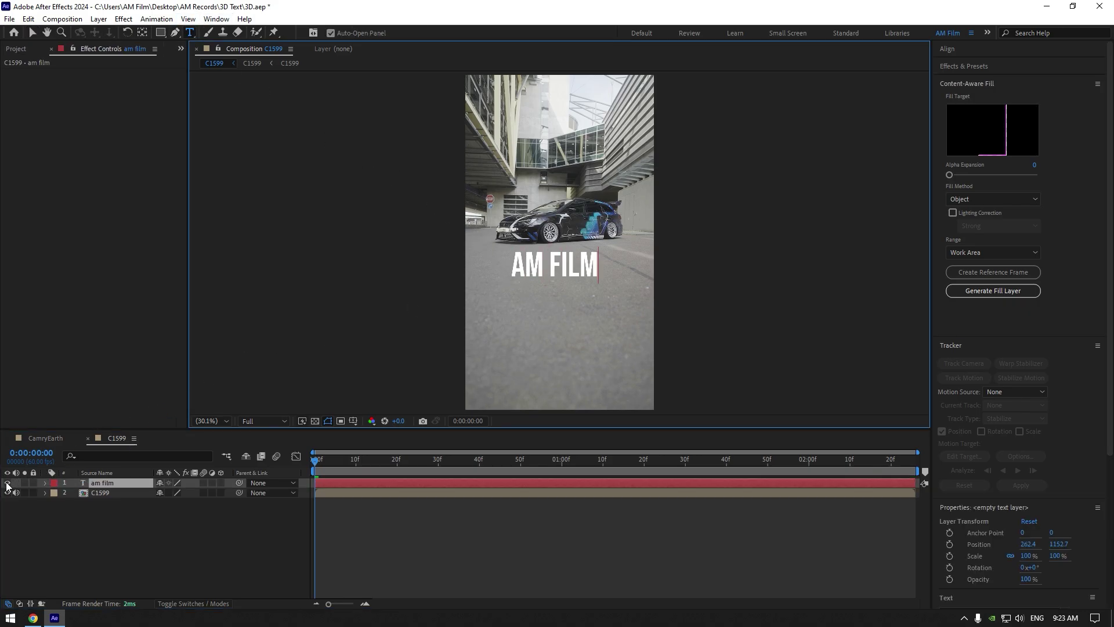
click(7, 483)
Step: Add a black solid named Element above the text layer
right_click(112, 508)
mouse_move(139, 372)
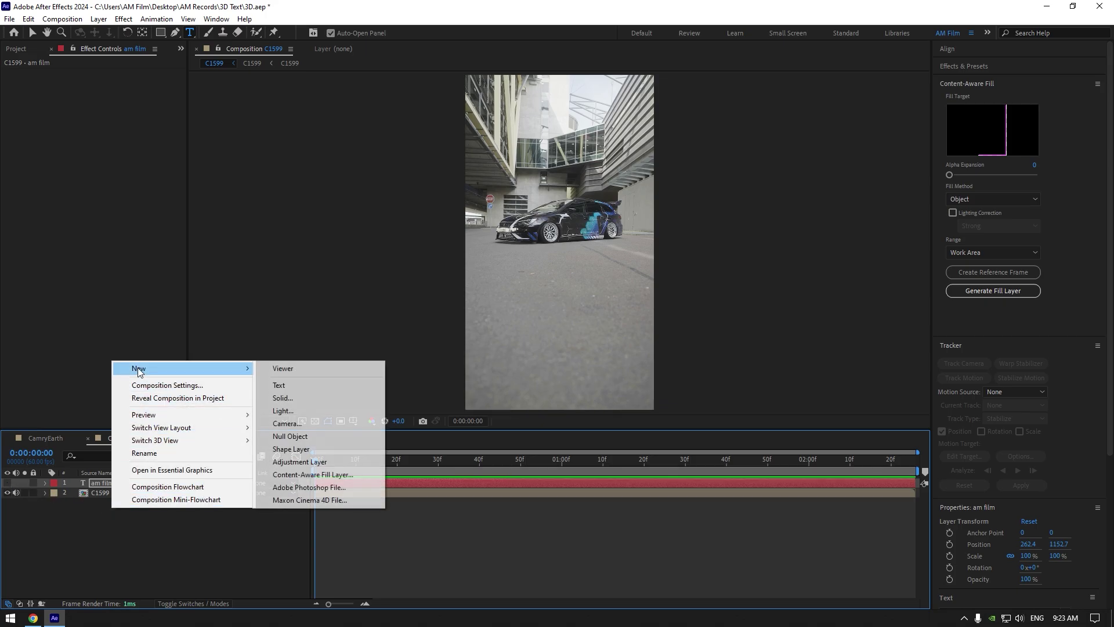
click(280, 397)
text(Element)
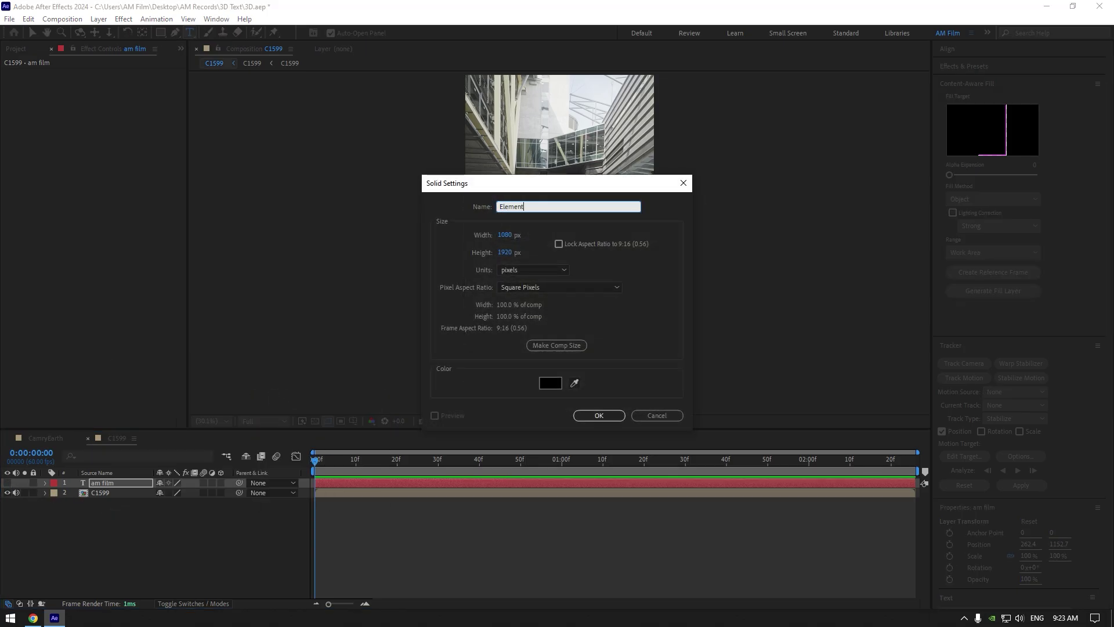
click(599, 415)
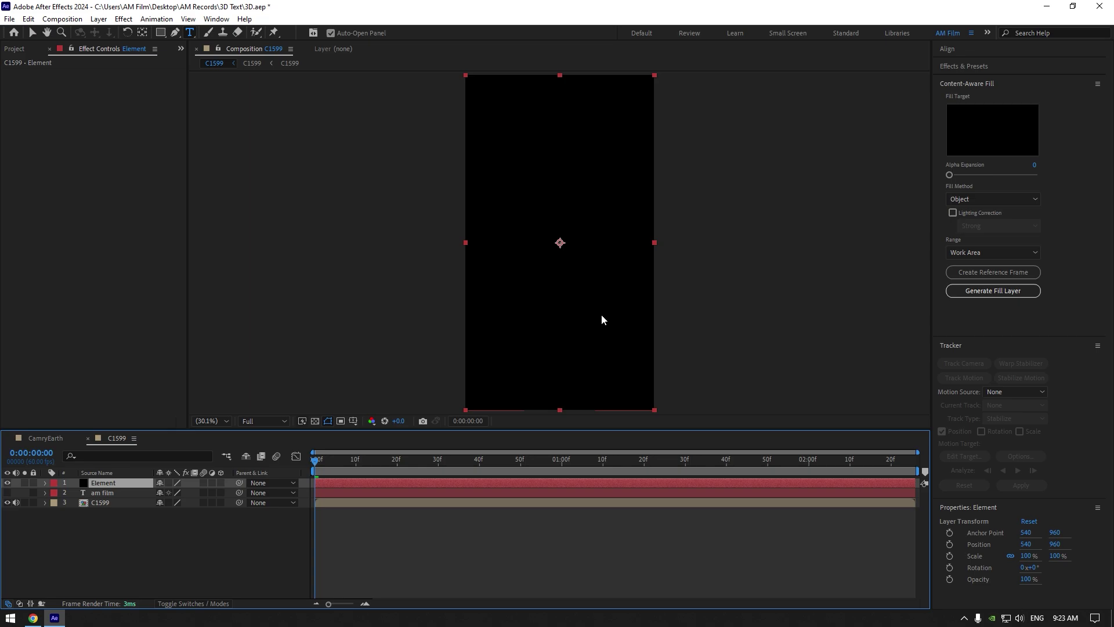
Step: Apply the Element effect to the solid via quick effect search
key(ctrl+space)
text(element)
key(Return)
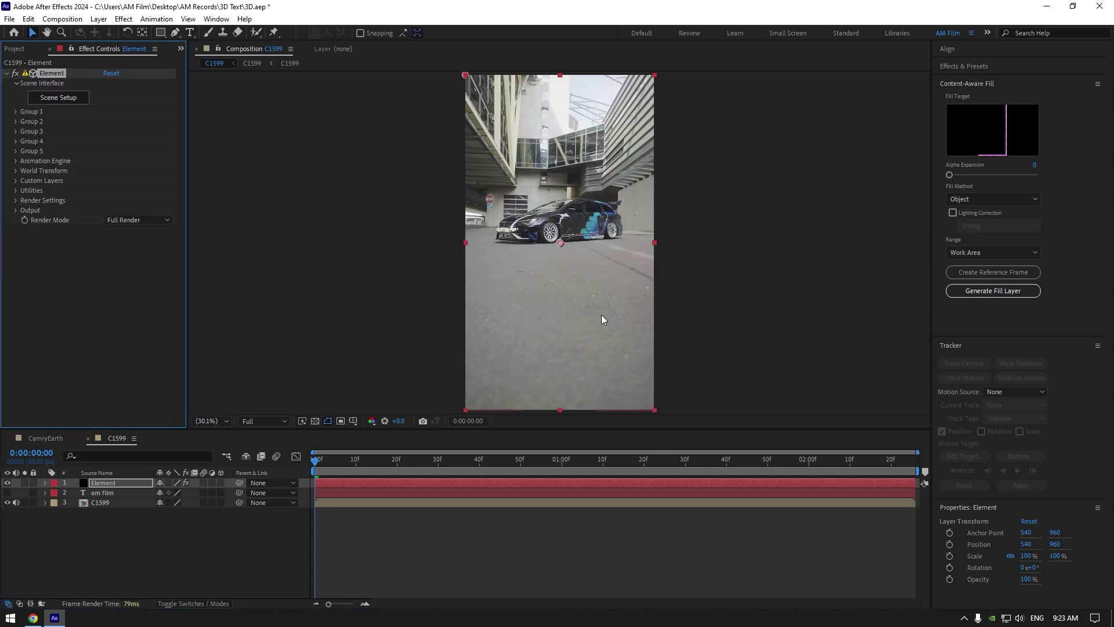
Step: Set Element's Custom Text and Masks Path Layer 1 to the am film text
click(14, 181)
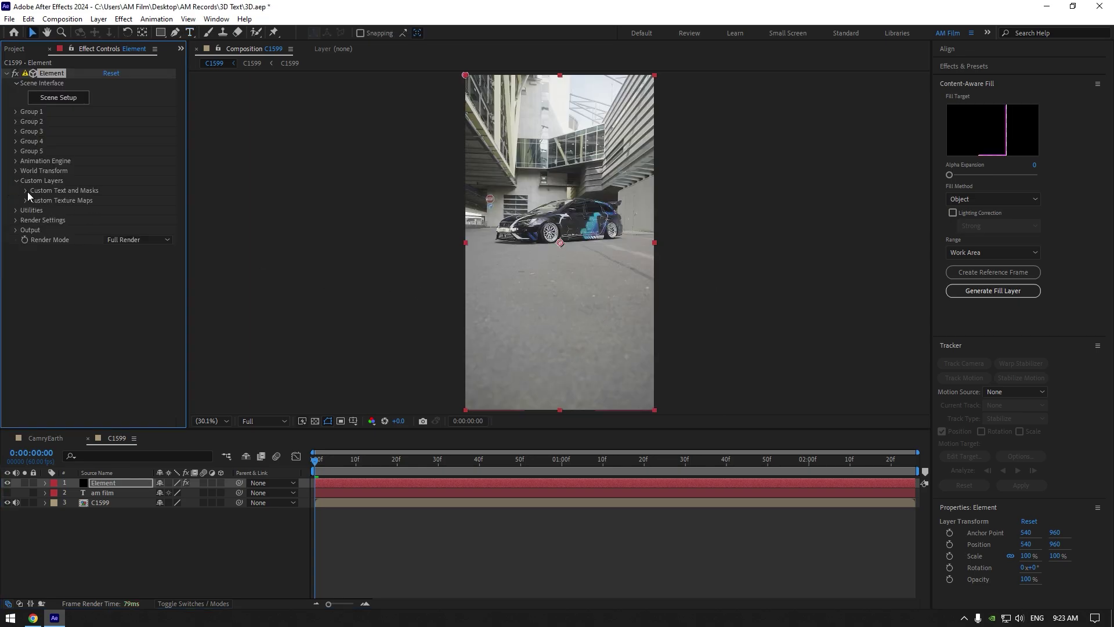
click(25, 191)
click(120, 200)
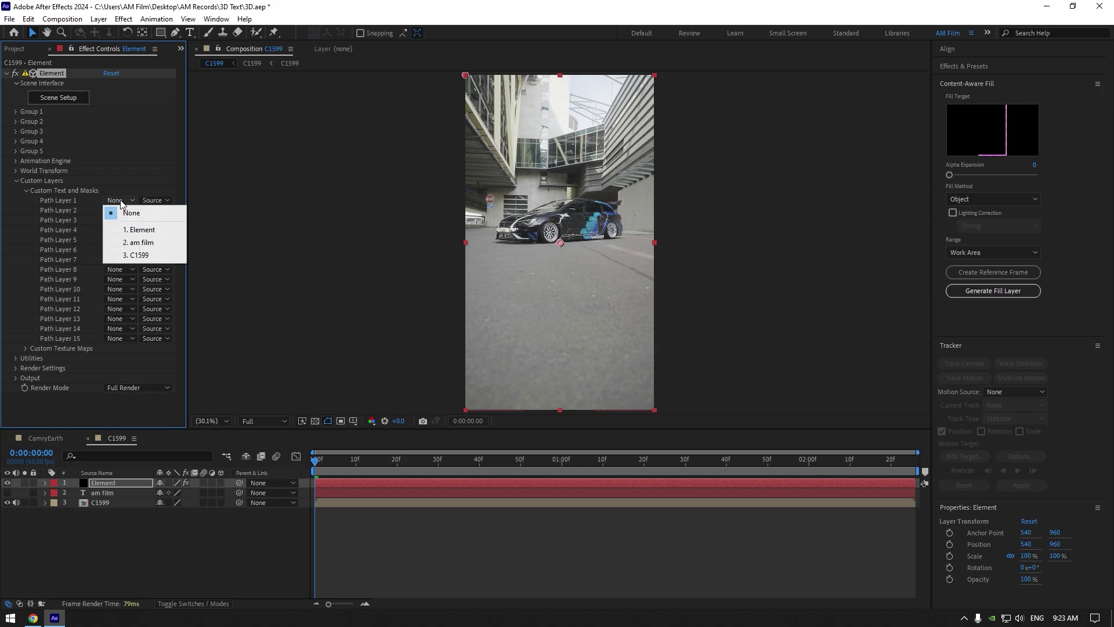
click(145, 242)
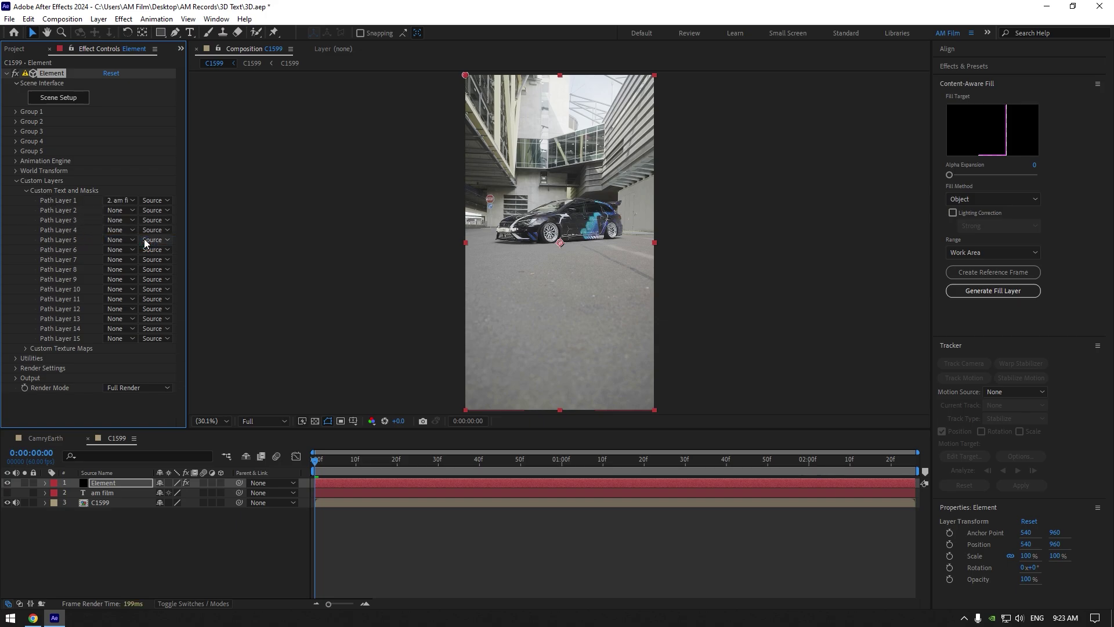
Step: In Element's Scene Setup, extrude the AM FILM text and enable Normalize Size
click(51, 101)
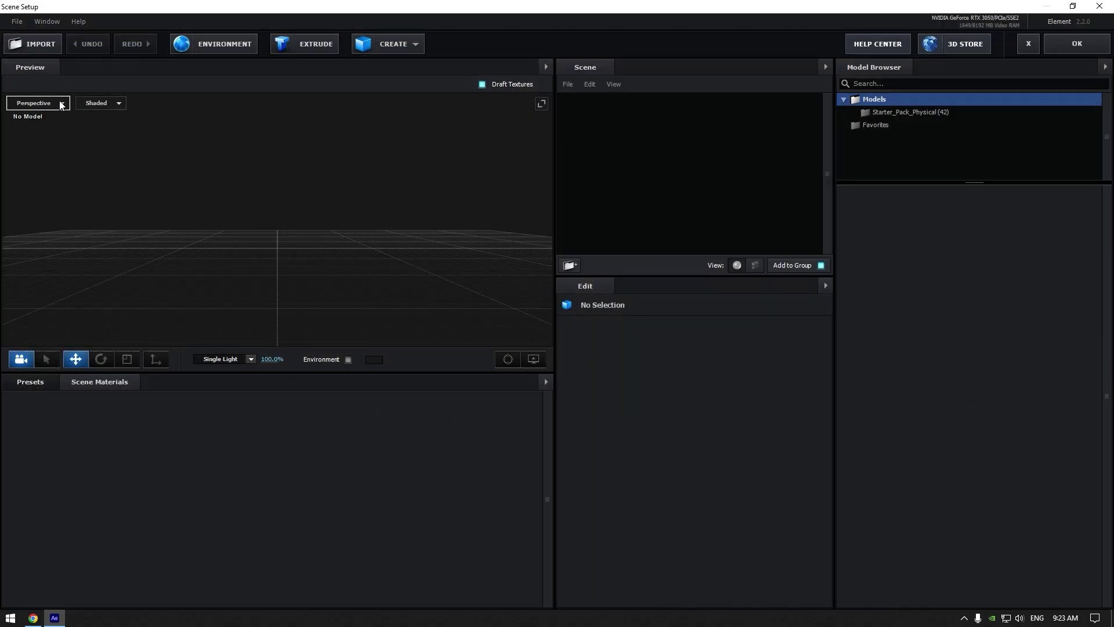
click(294, 41)
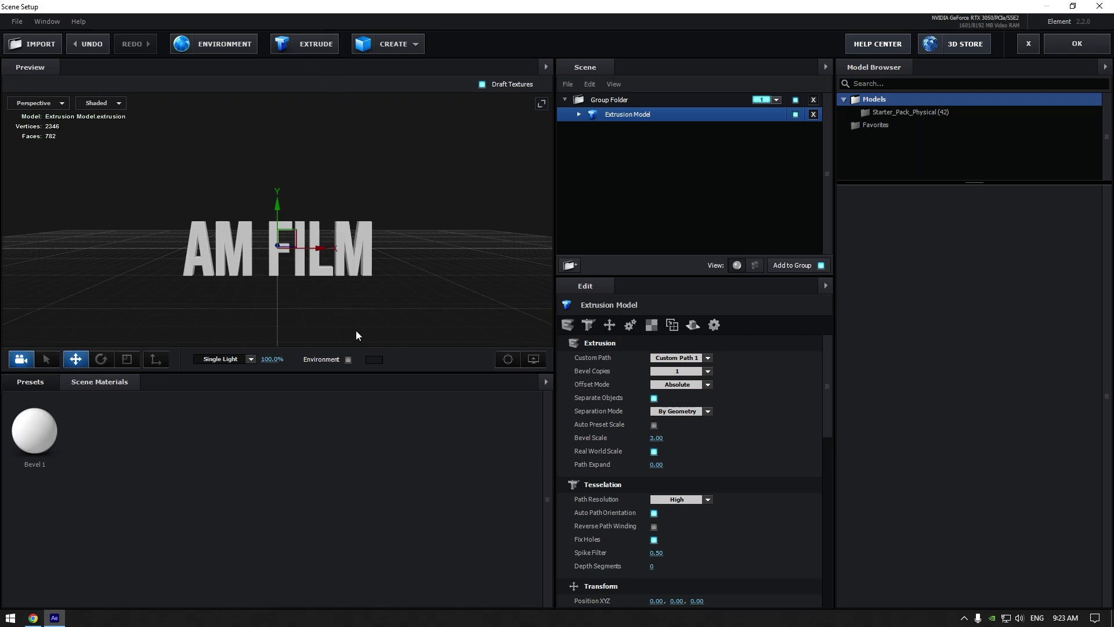
click(610, 325)
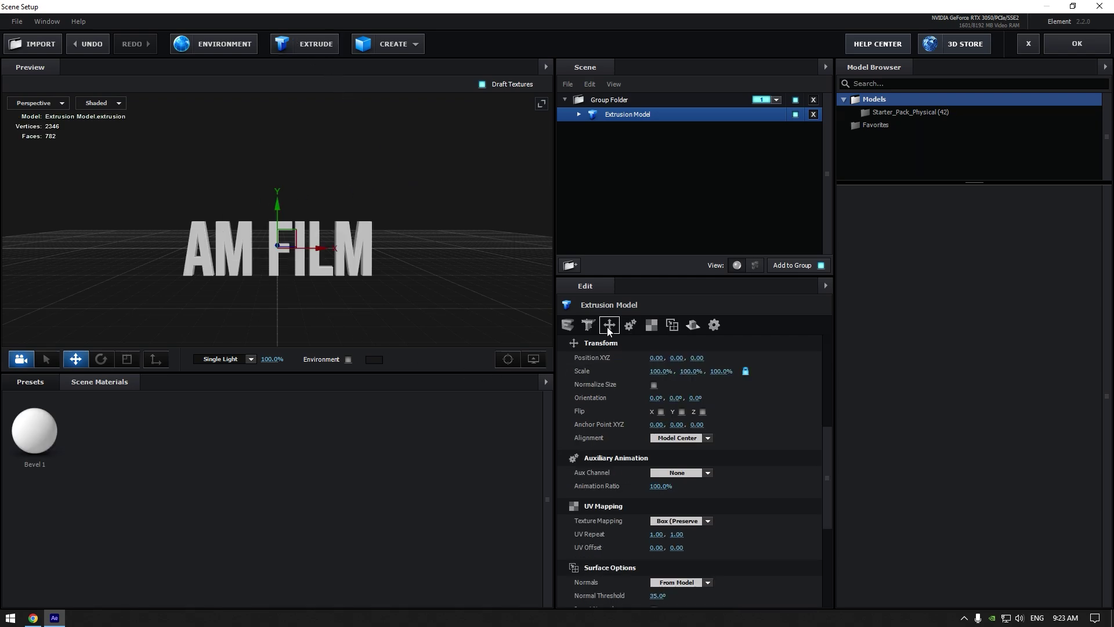
click(654, 385)
Step: Bring up the Physical material presets in the preset library
drag(261, 316, 297, 314)
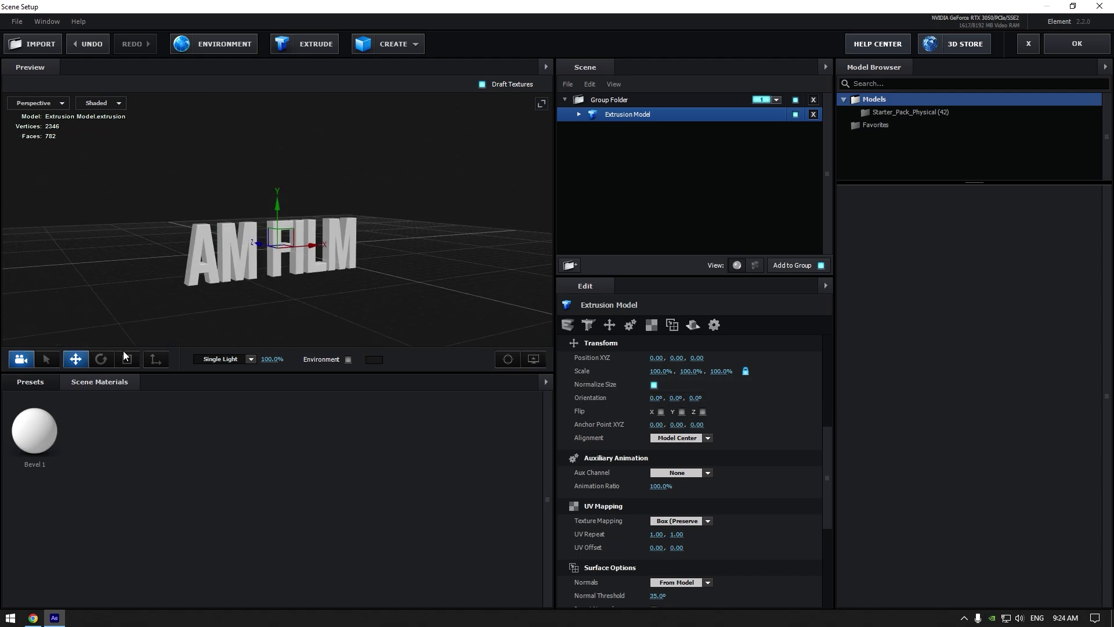
click(29, 381)
double_click(42, 423)
Step: Apply the Chrome physical material to the AM FILM text
click(54, 435)
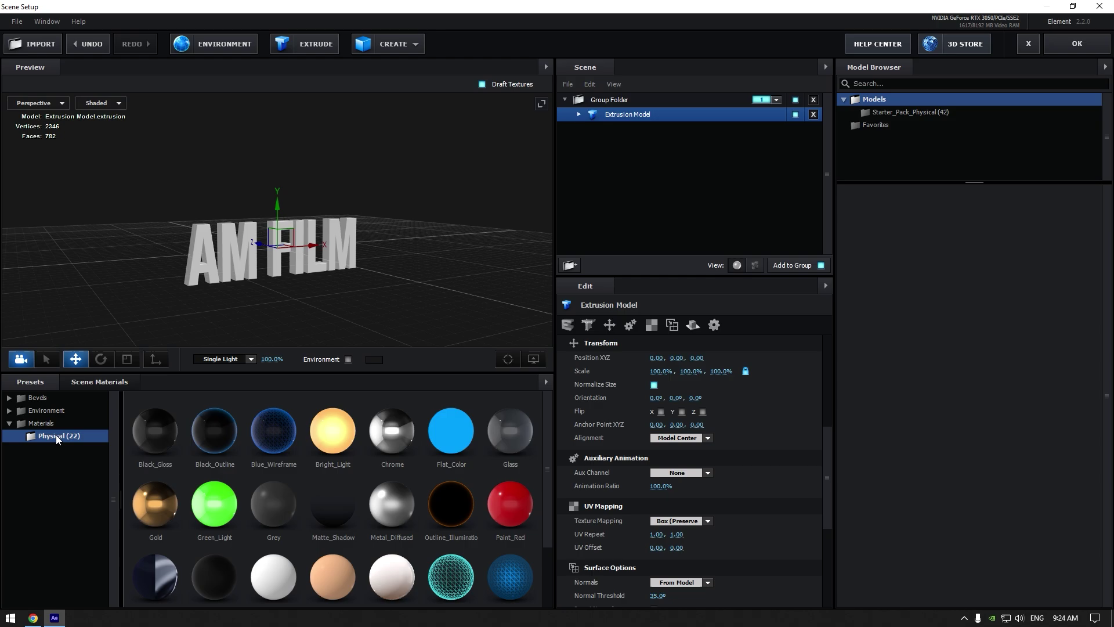
click(386, 433)
drag(367, 325, 417, 268)
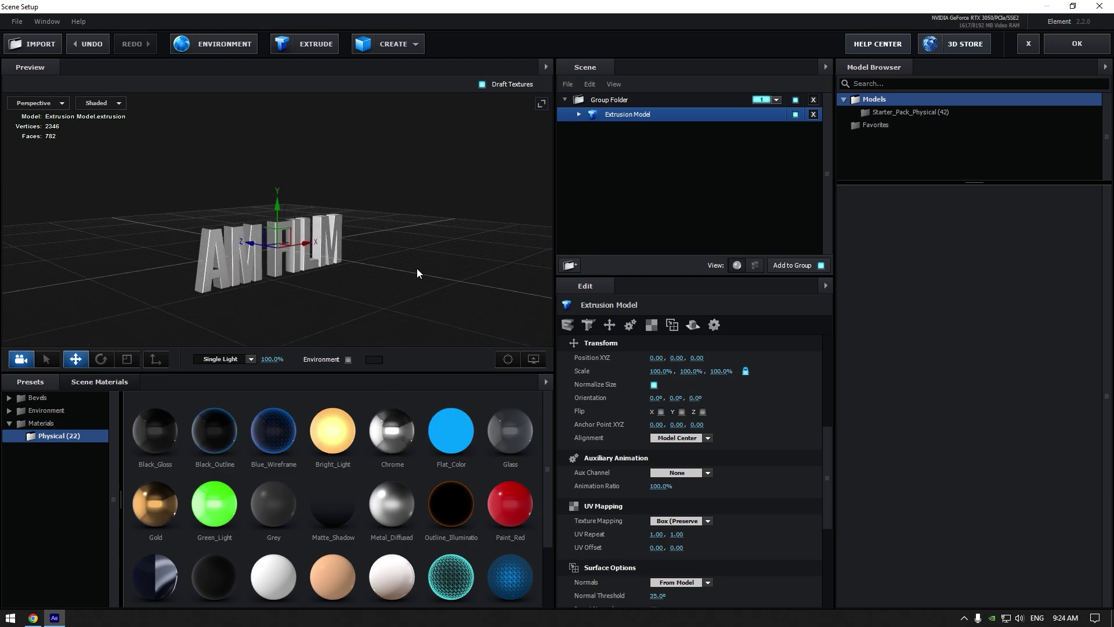
Step: Set the Chrome material's Extrude to 1.98, Bevel Size 1.68 and Bevel Depth 1.58
click(621, 130)
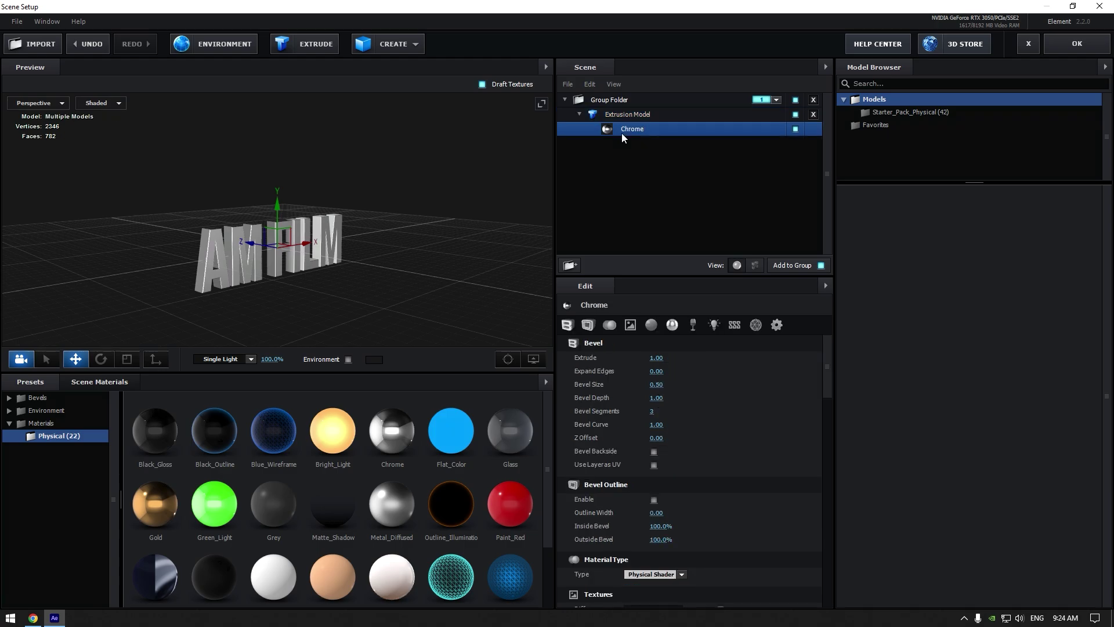
drag(277, 272, 261, 274)
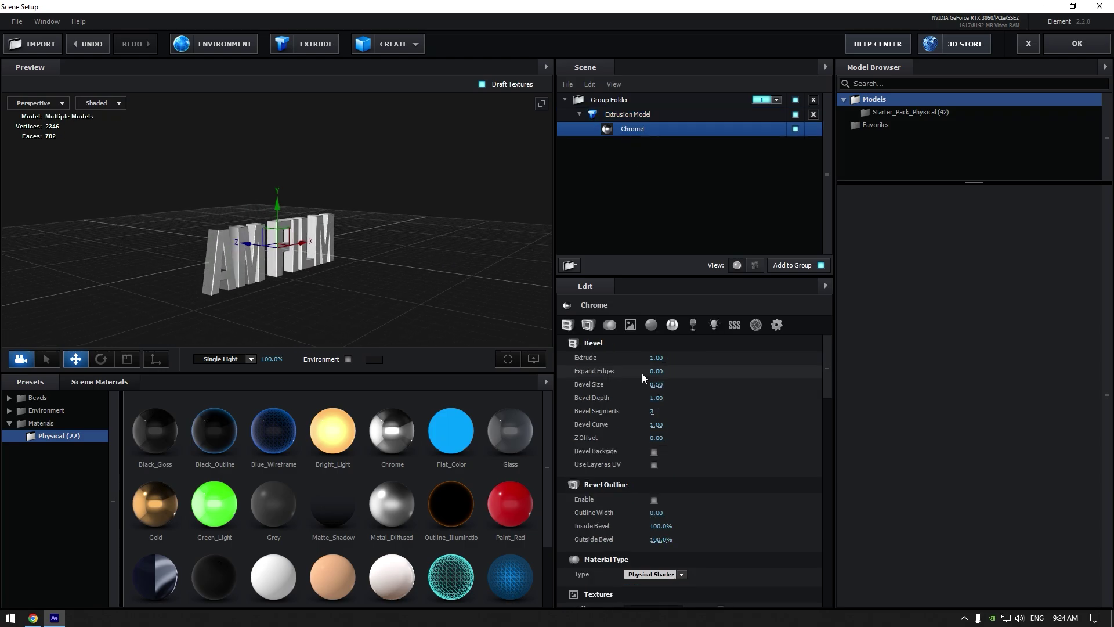
drag(657, 358, 715, 359)
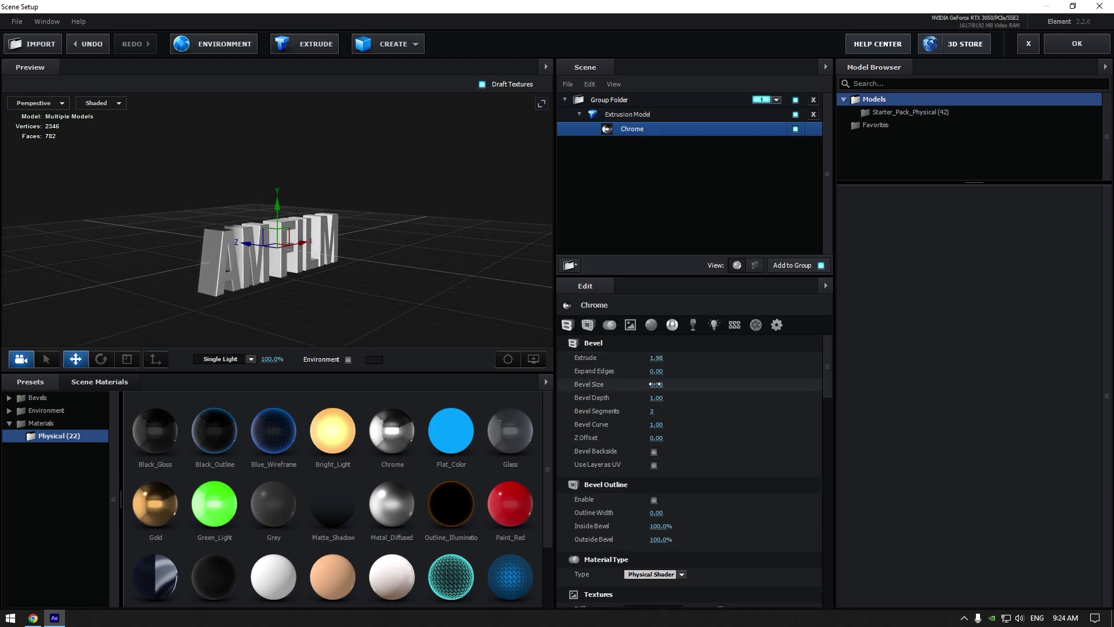
drag(656, 384, 728, 380)
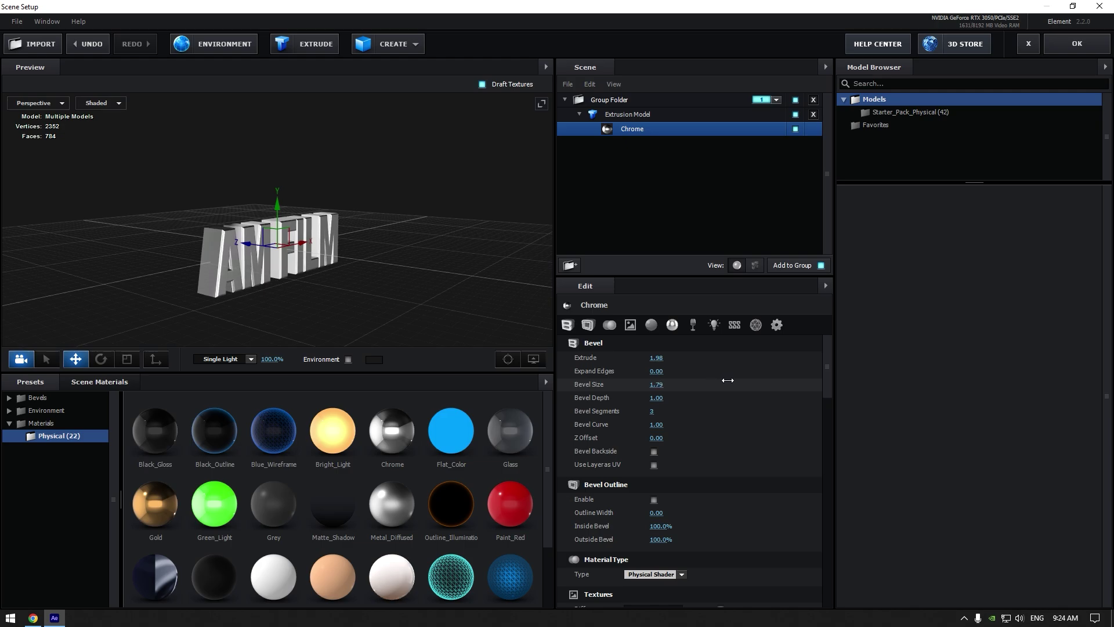
drag(657, 398, 689, 401)
drag(511, 299, 402, 302)
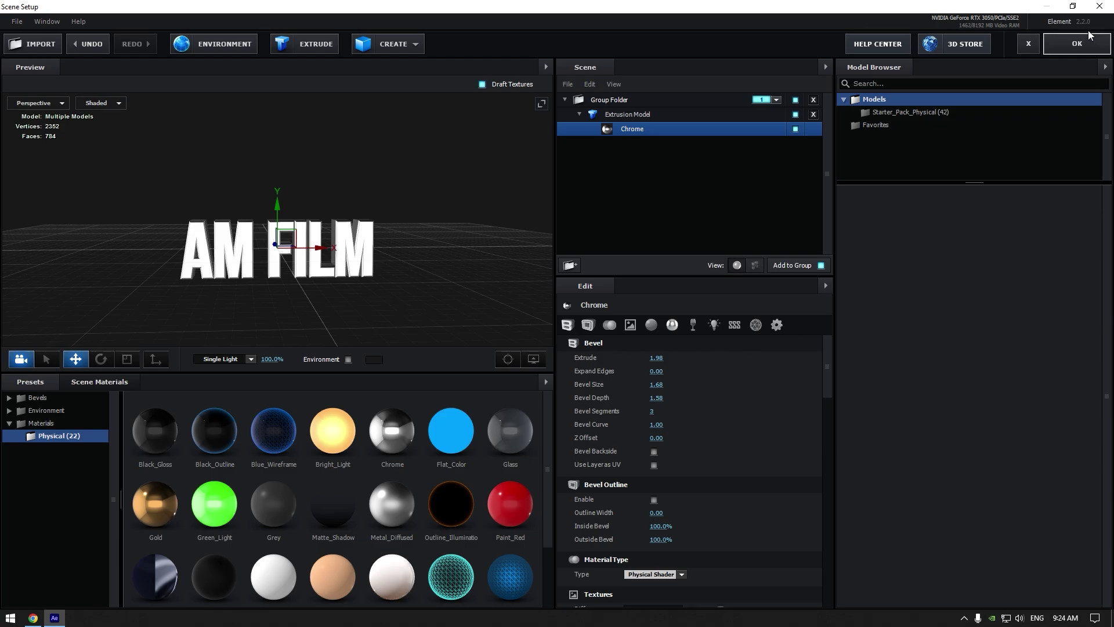
Step: Accept the chrome text scene and enable Multi-Object under Group 1's Particle Look
click(1077, 43)
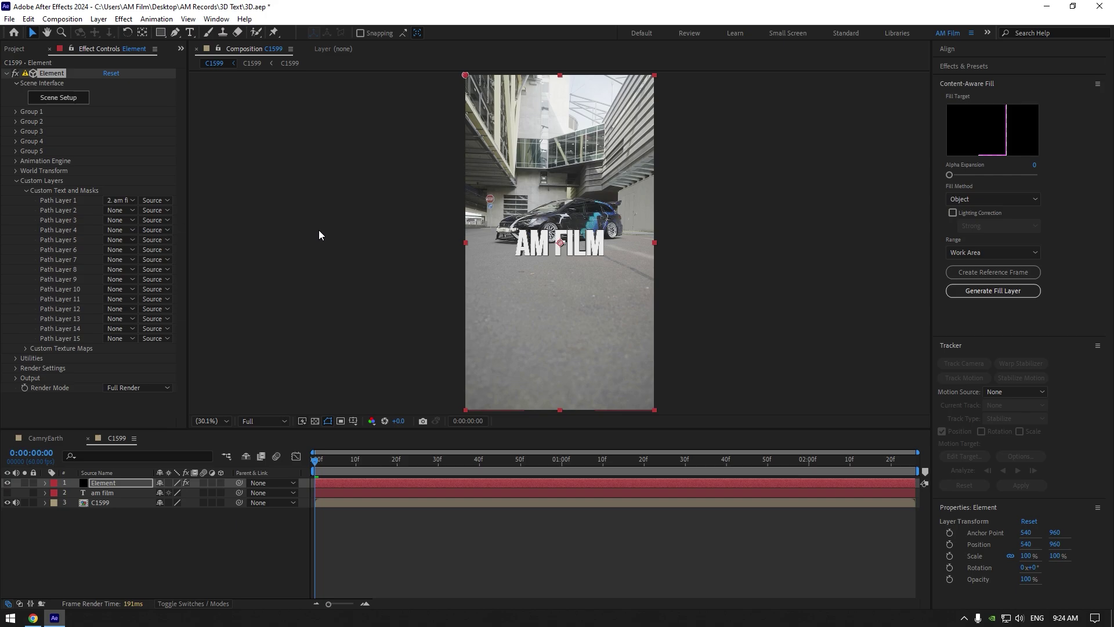
click(16, 111)
click(25, 131)
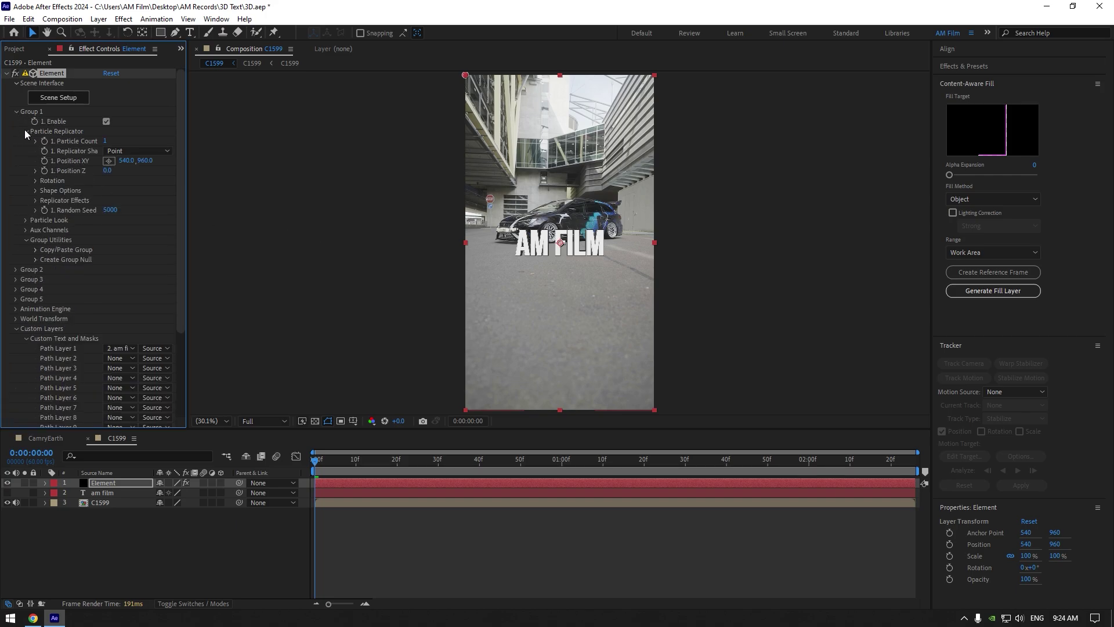
click(26, 220)
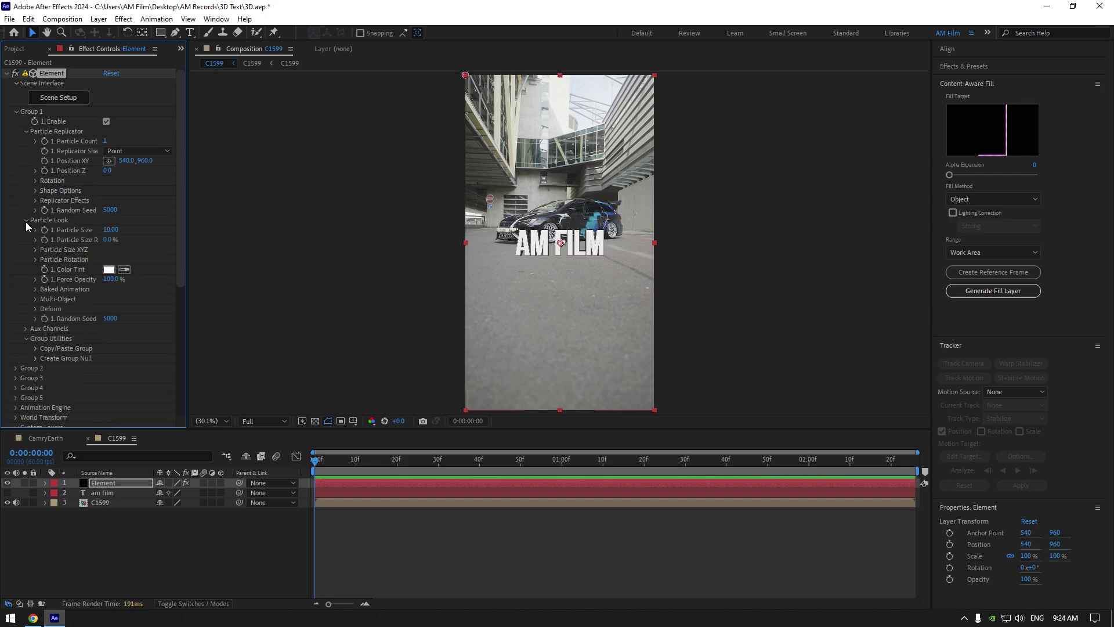
click(35, 299)
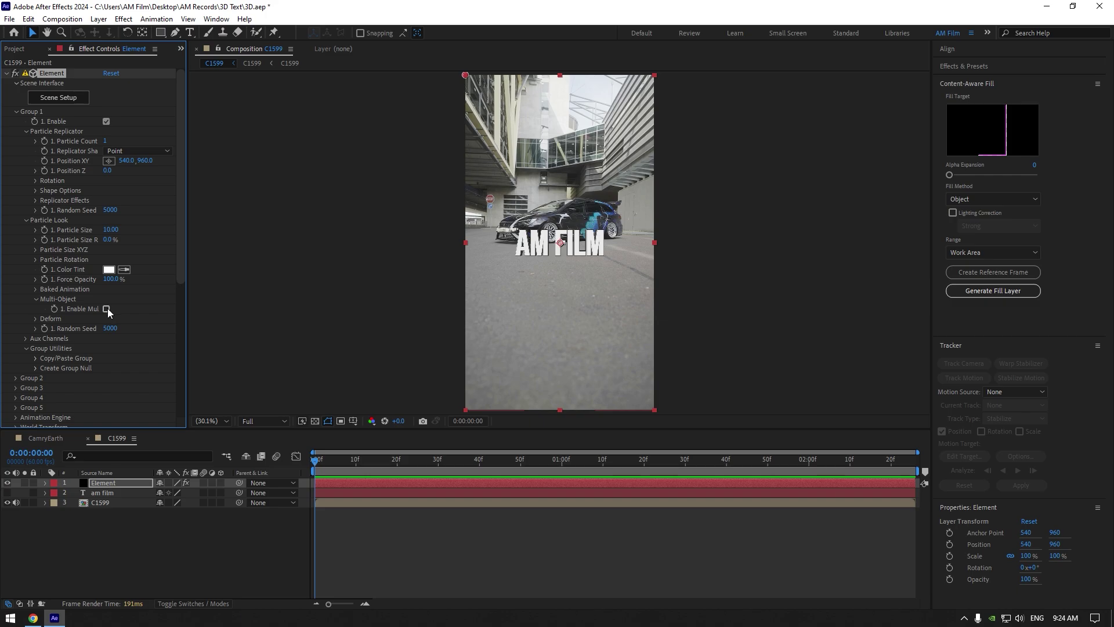
scroll(106, 308, down, 5)
scroll(180, 250, up, 5)
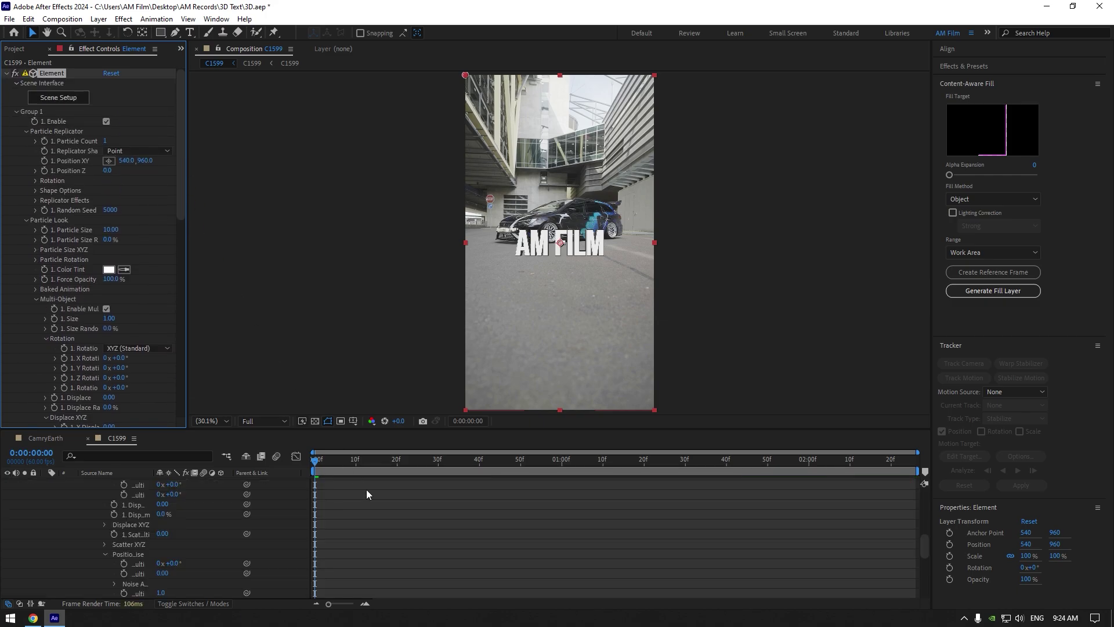
scroll(377, 510, up, 5)
scroll(385, 524, up, 4)
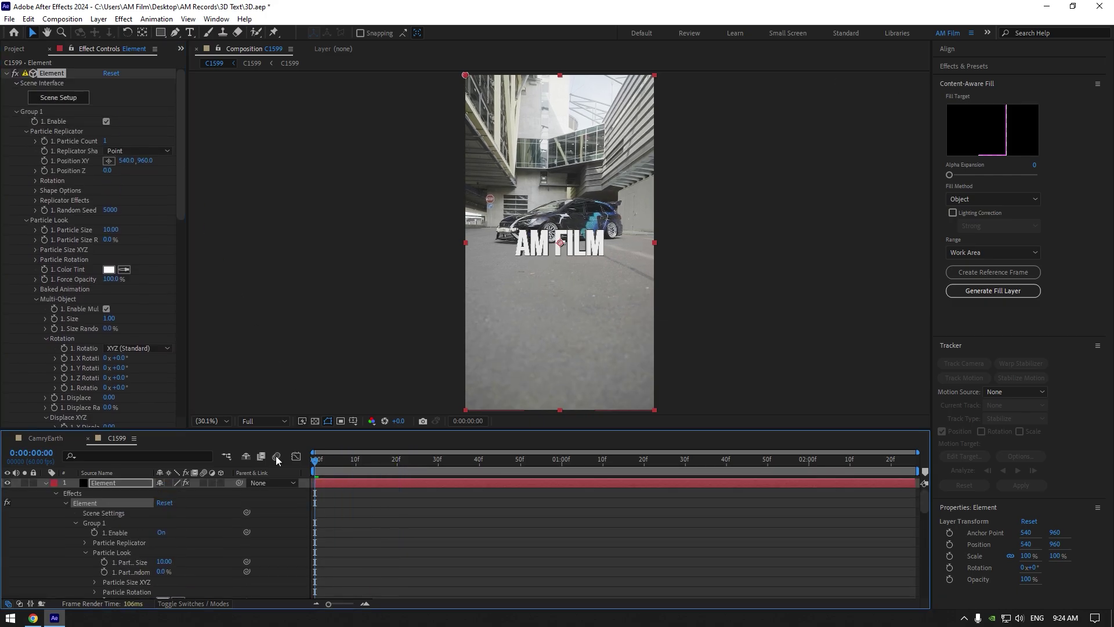
Step: Keyframe Group 1 Position Z from -1730 at frame 0 to -650 at 0:00:01:02
drag(107, 170, 64, 181)
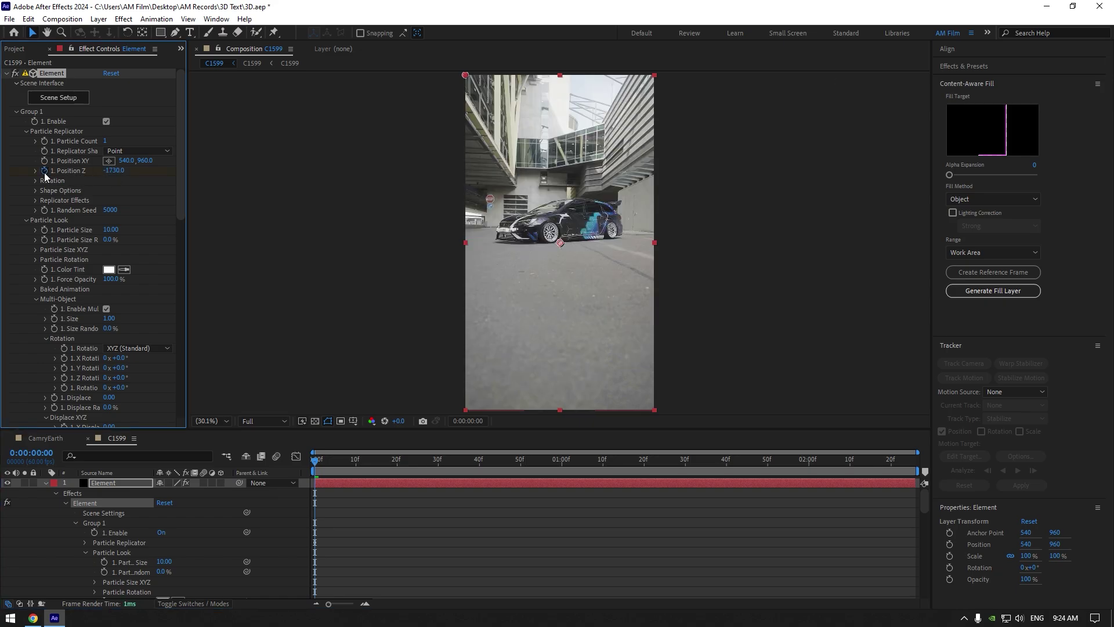
drag(341, 463, 571, 464)
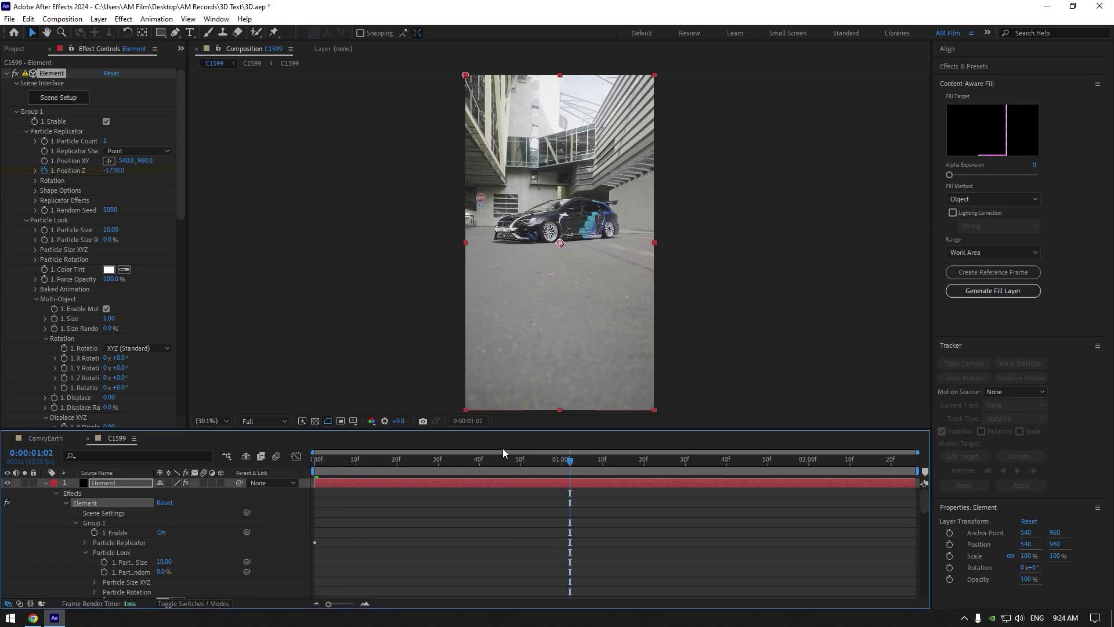
drag(107, 170, 186, 172)
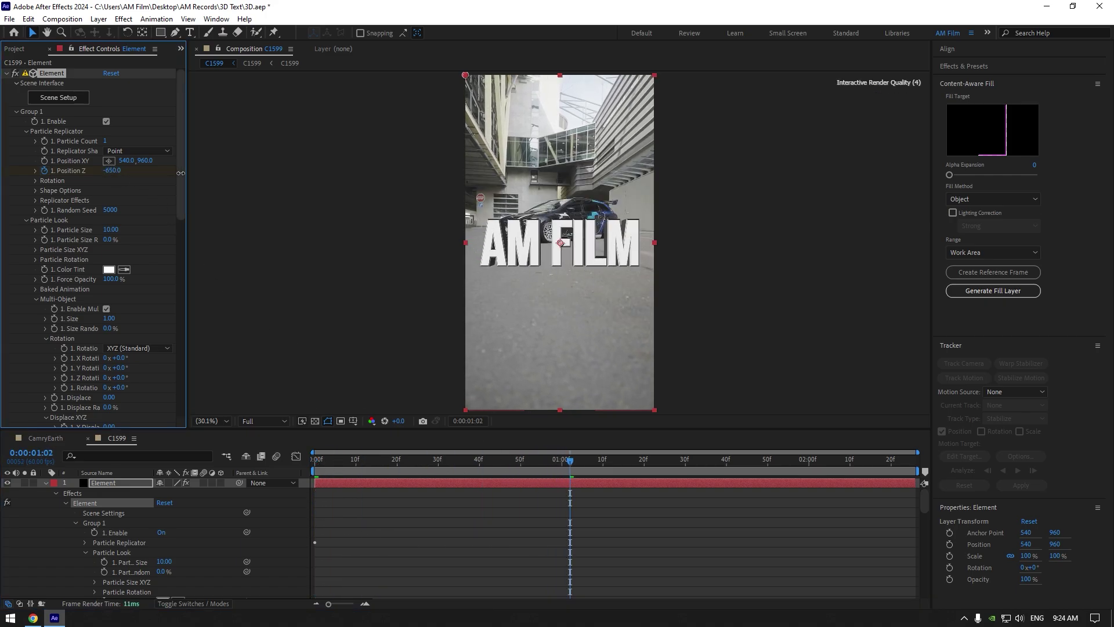
Step: Keyframe Multi-Object 1 rotation at 20° at the start and -33° near 2:25, then preview
scroll(183, 239, down, 5)
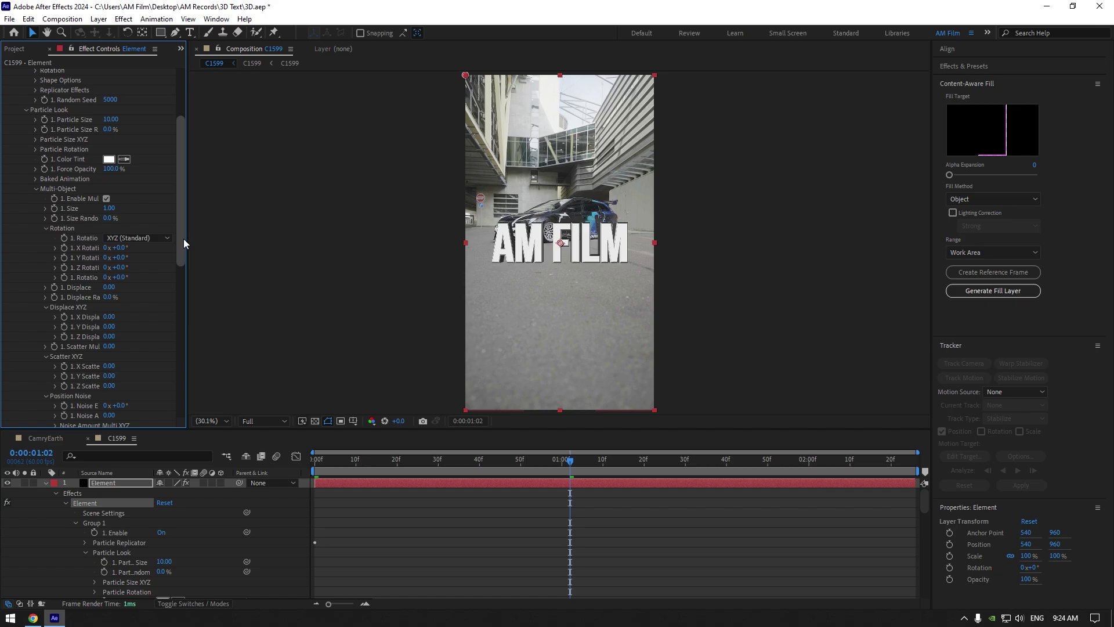
drag(118, 247, 130, 247)
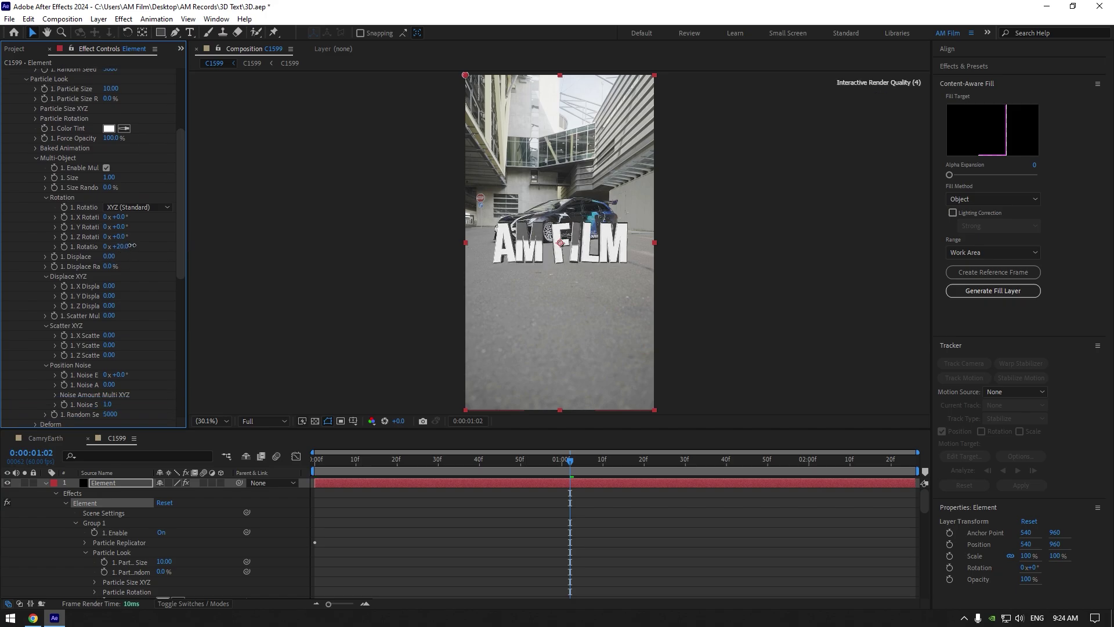
drag(589, 465, 314, 465)
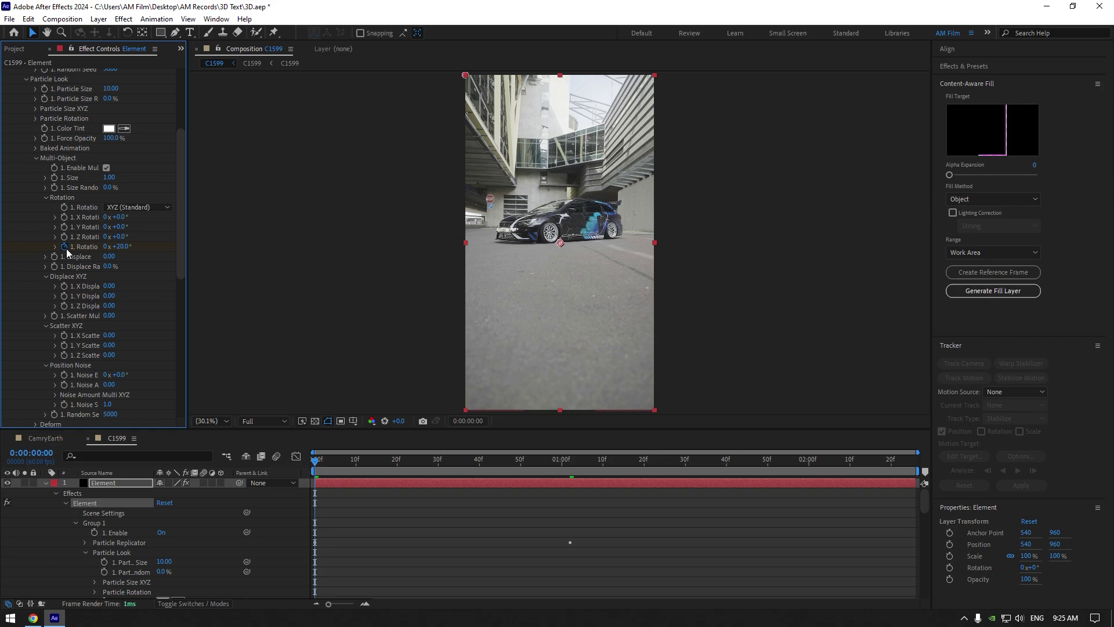
drag(340, 464, 925, 477)
drag(130, 247, 97, 249)
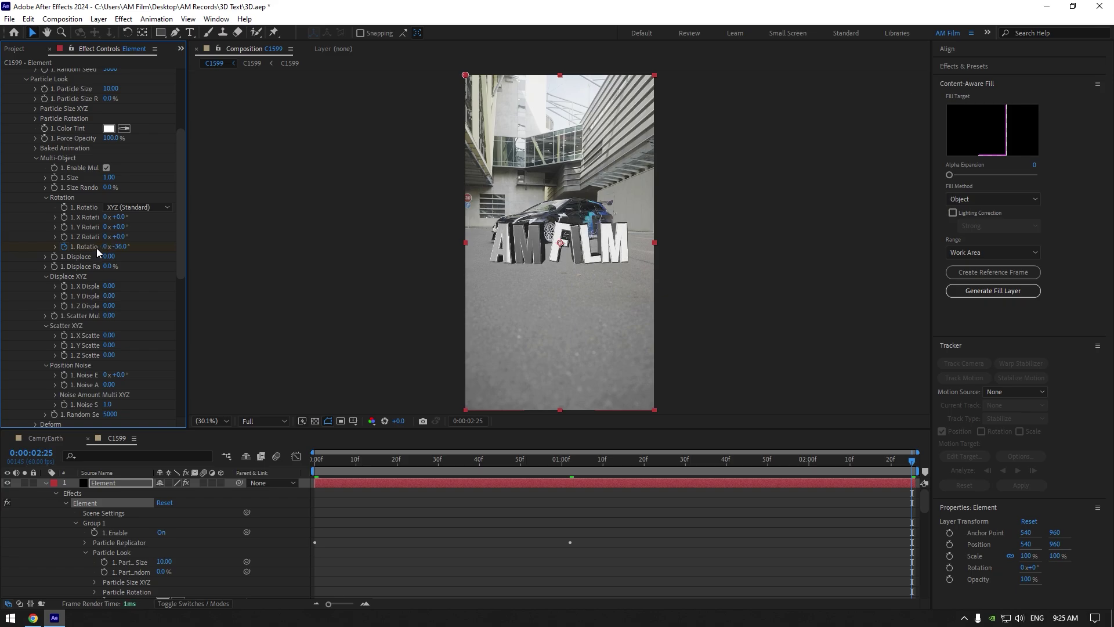
key(space)
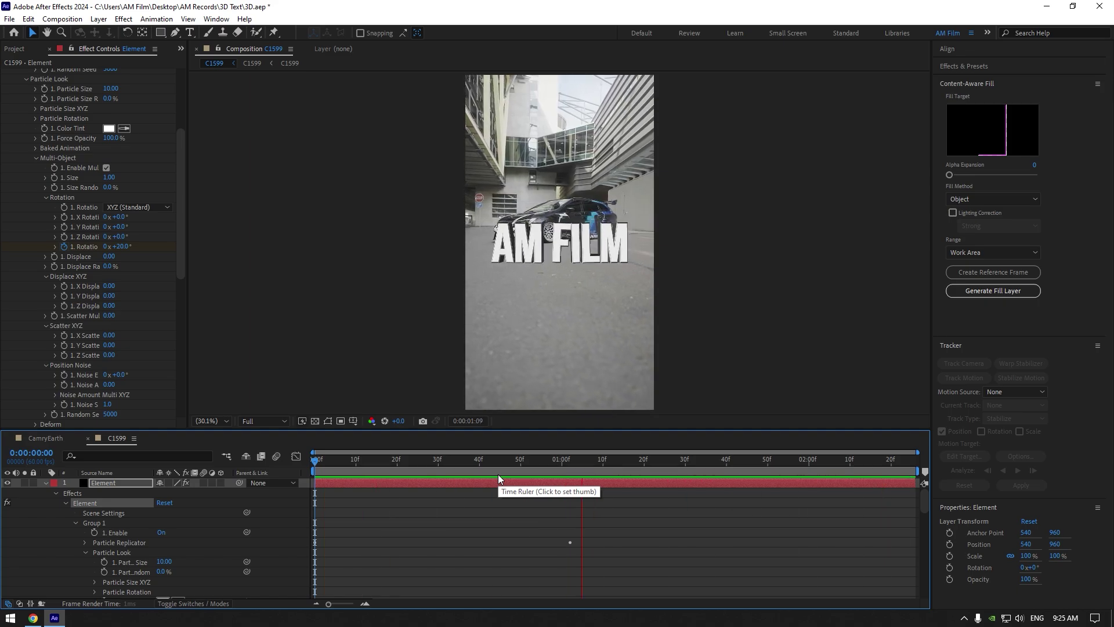
drag(499, 467, 570, 465)
Step: Keyframe Position Noise Noise A at 0.31 on the first frame and preview
drag(180, 248, 182, 302)
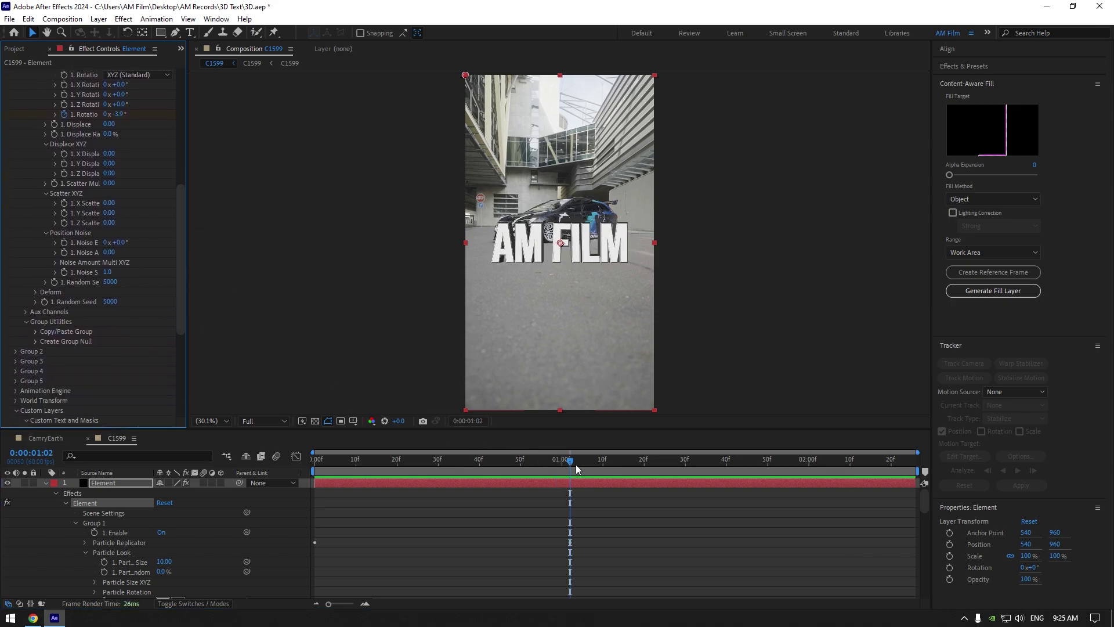
drag(577, 467, 512, 459)
drag(112, 254, 124, 251)
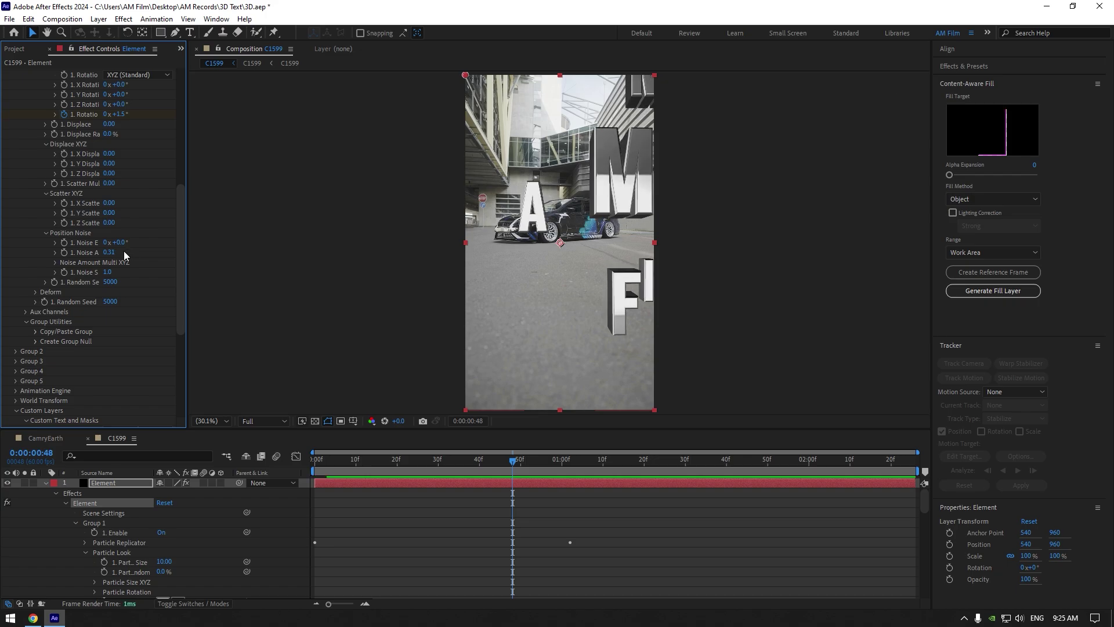
click(65, 252)
key(u)
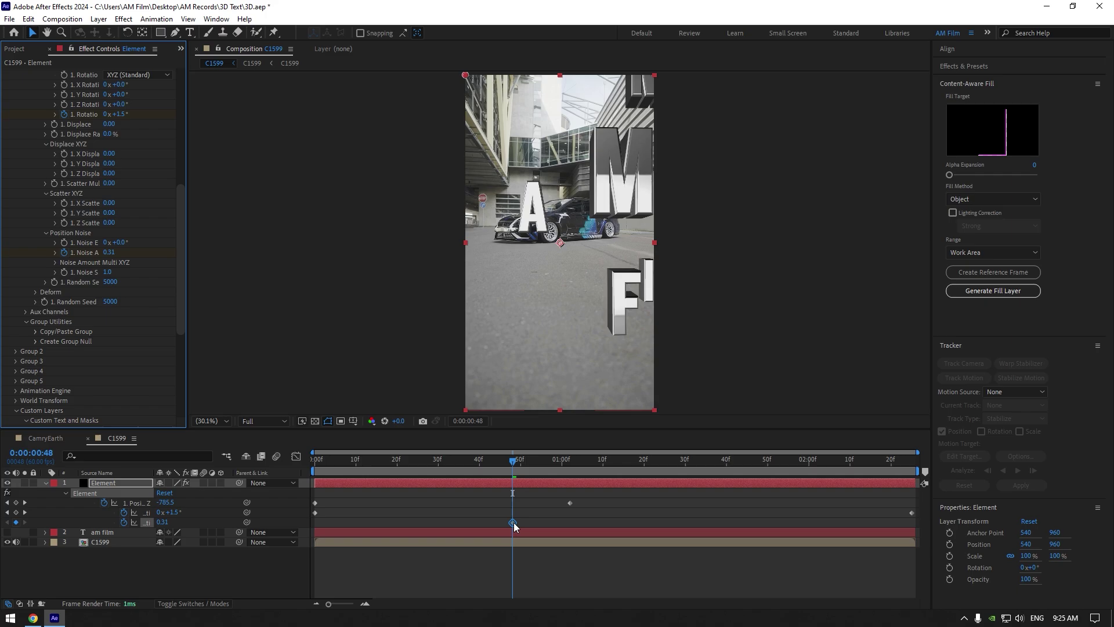
drag(513, 523, 479, 522)
drag(321, 524, 317, 522)
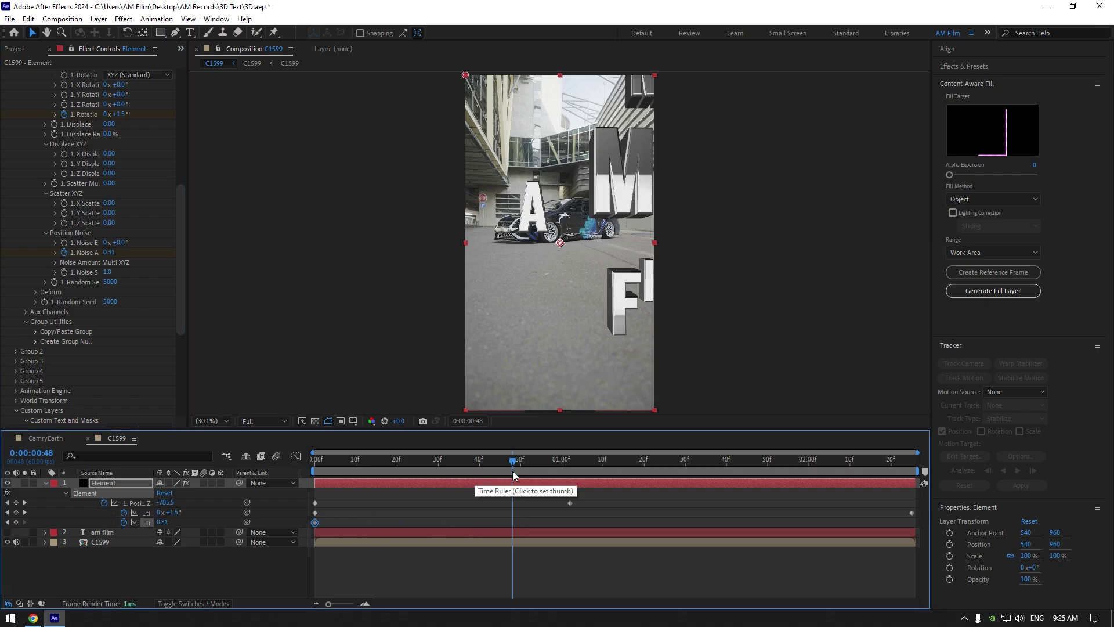
key(space)
Step: Reset Noise A to 0 at 1:24 and preview the scatter-then-settle animation
right_click(85, 253)
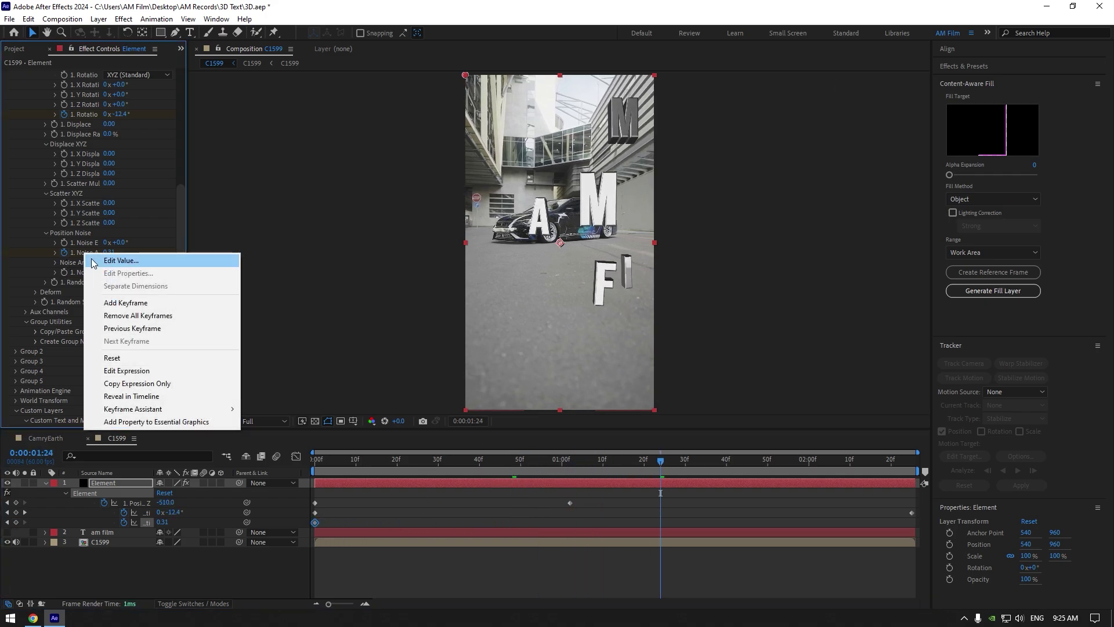
click(122, 363)
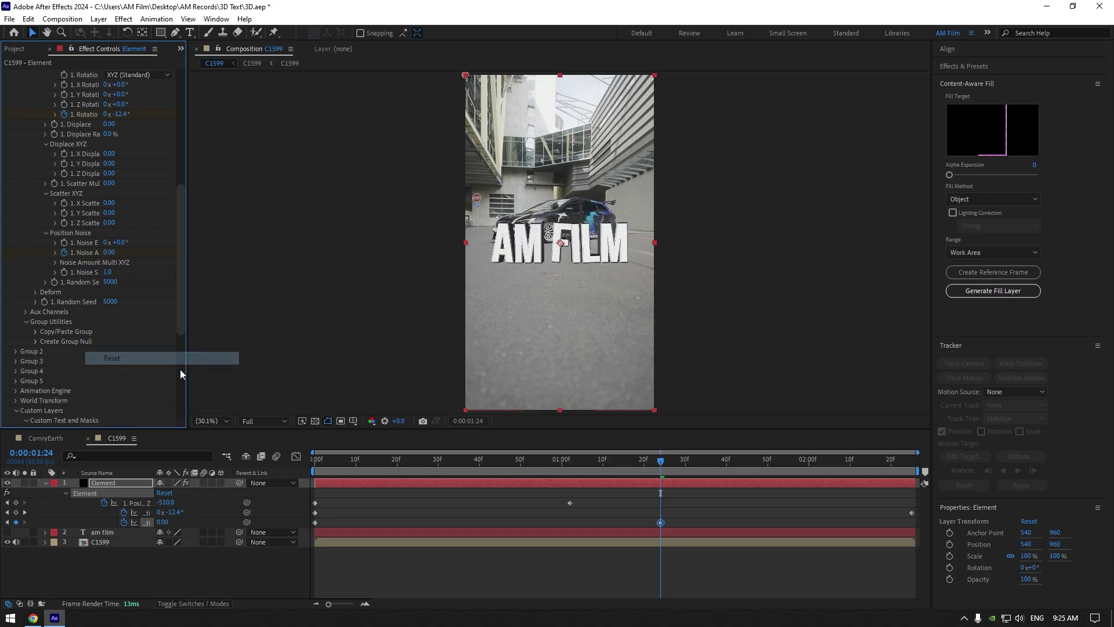
drag(674, 461, 272, 456)
key(space)
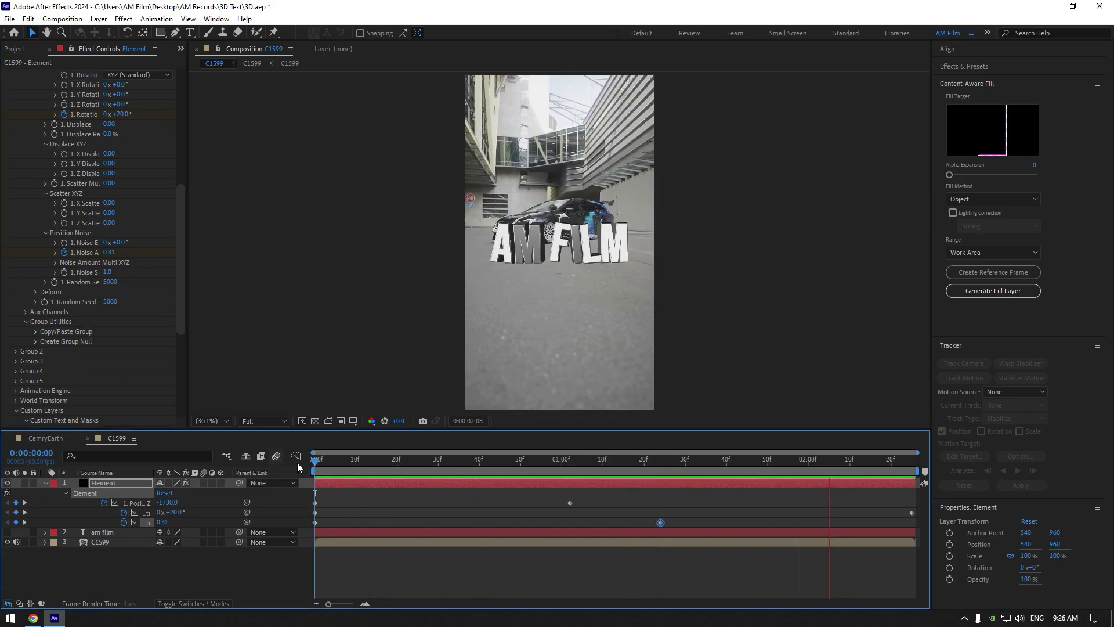
Step: Turn on motion blur for the Element layer
drag(317, 460, 488, 461)
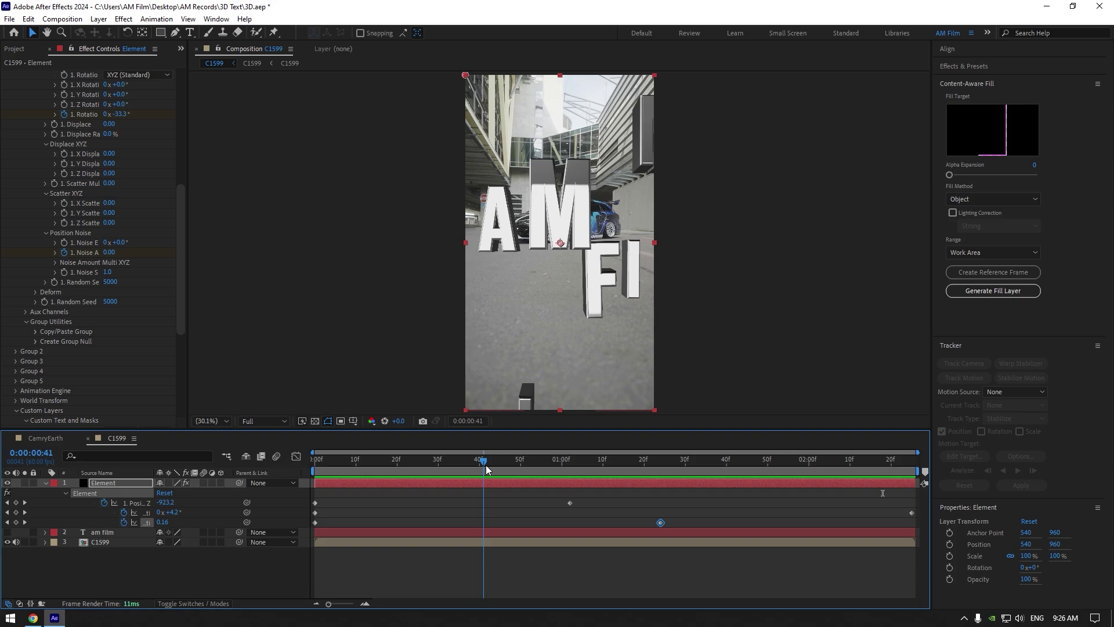
click(204, 479)
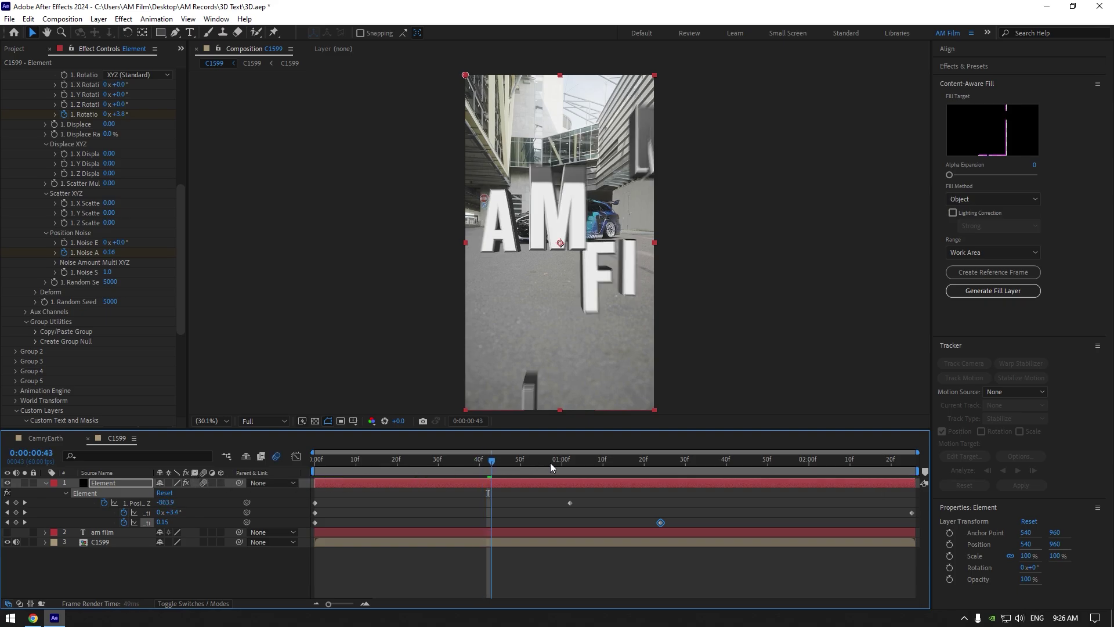
drag(550, 462, 449, 476)
Step: Apply Deep Glow to the Element layer and lower its Exposure to 0.32
key(ctrl+space)
text(de)
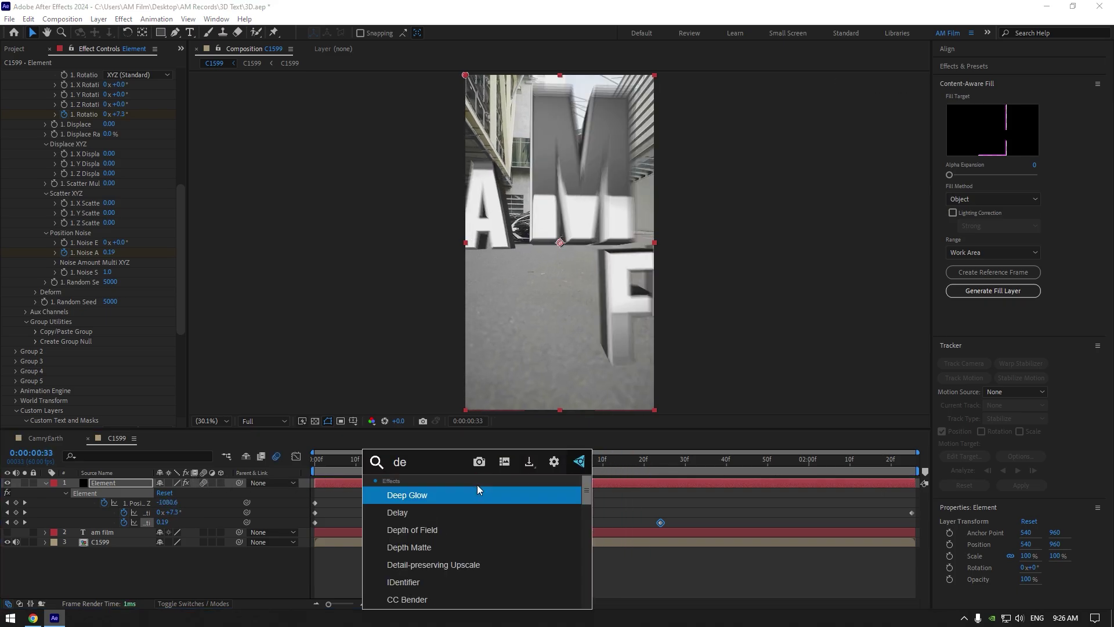
key(Return)
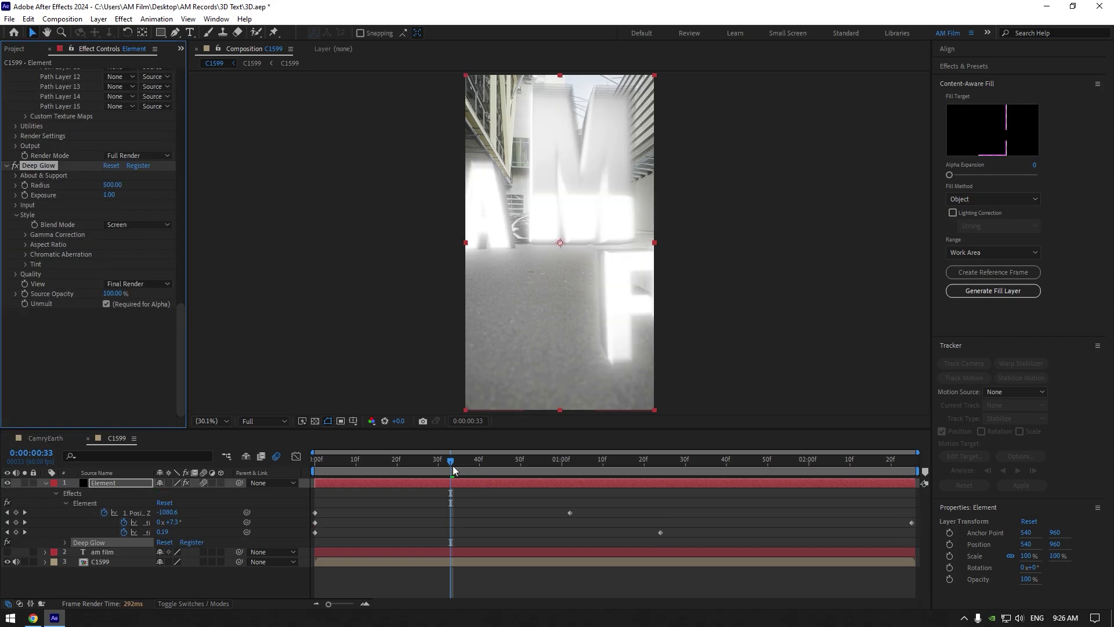
drag(452, 465, 574, 461)
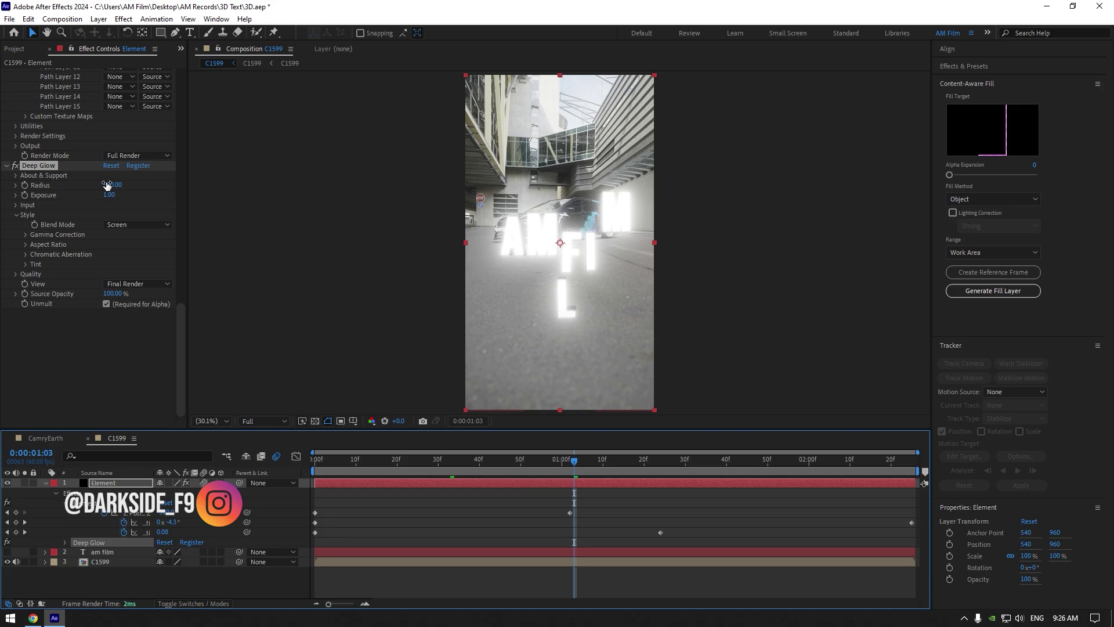
drag(108, 194, 75, 202)
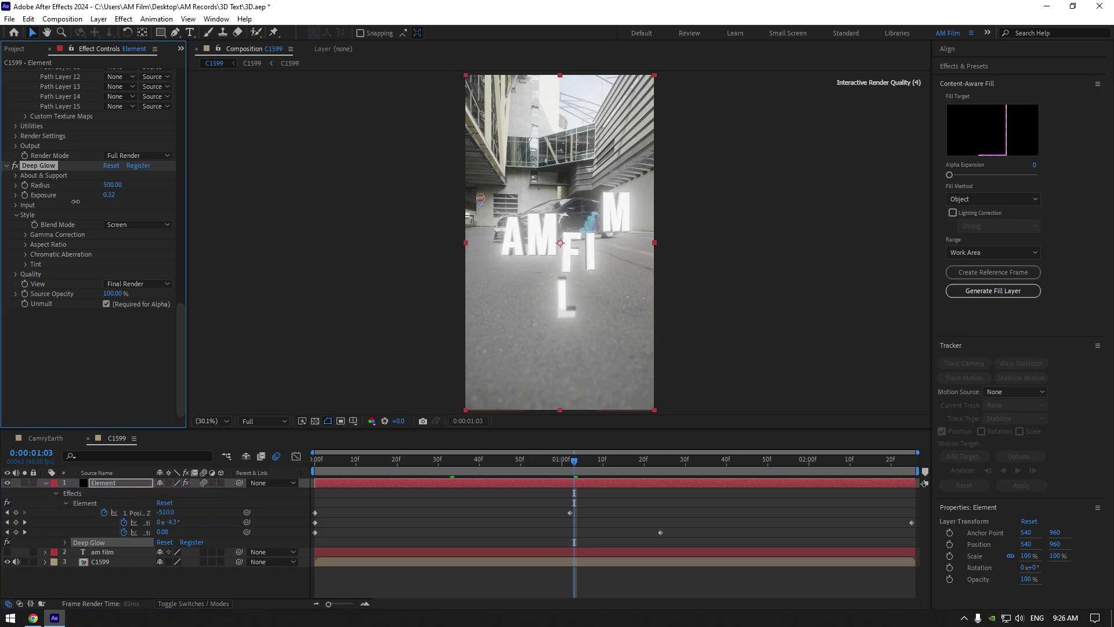
Step: Add an Exposure effect of -1.57 to the C1599 car clip and preview from the start
drag(604, 460, 784, 460)
click(120, 561)
key(ctrl+space)
text(exp)
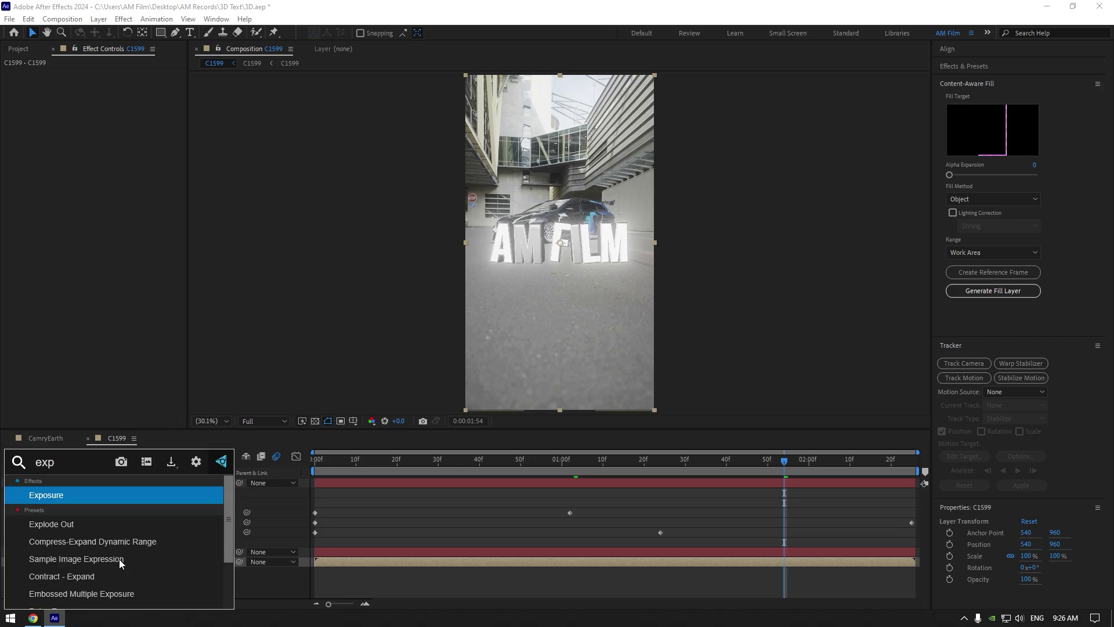
key(Return)
drag(110, 105, 21, 104)
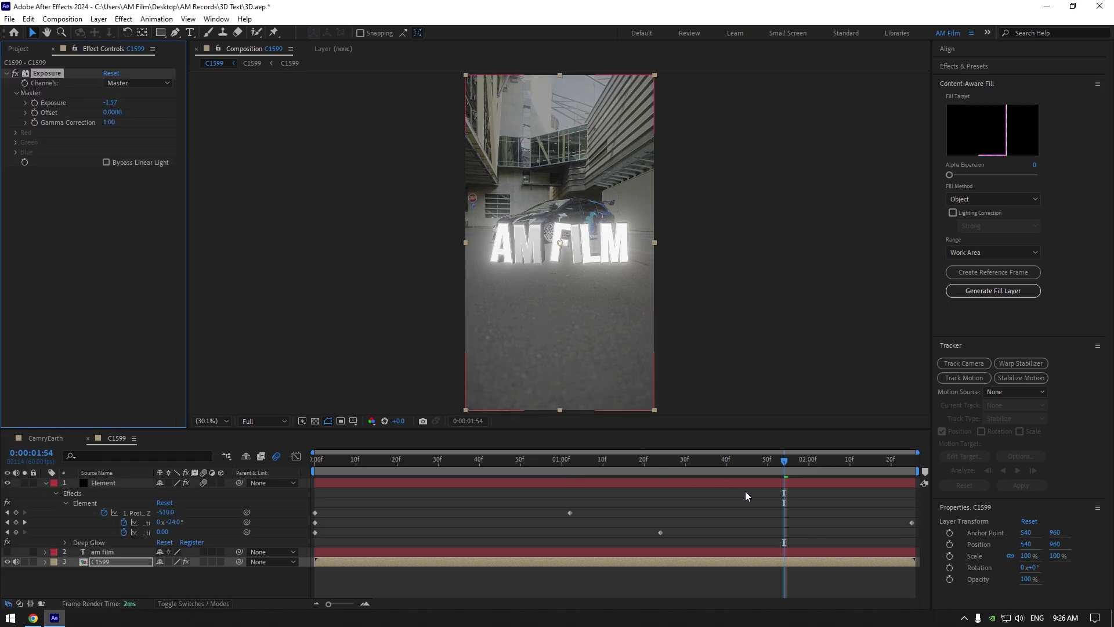
click(315, 459)
key(space)
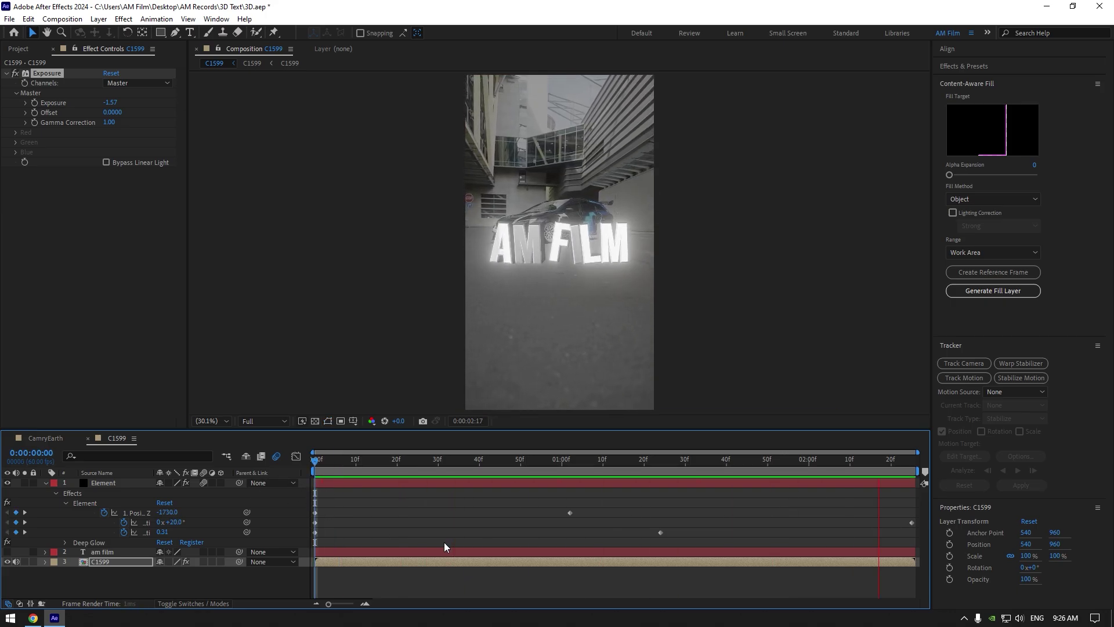
Step: Apply Easy Ease to the Element layer's first keyframes and its three later keyframes
key(space)
click(341, 503)
key(F9)
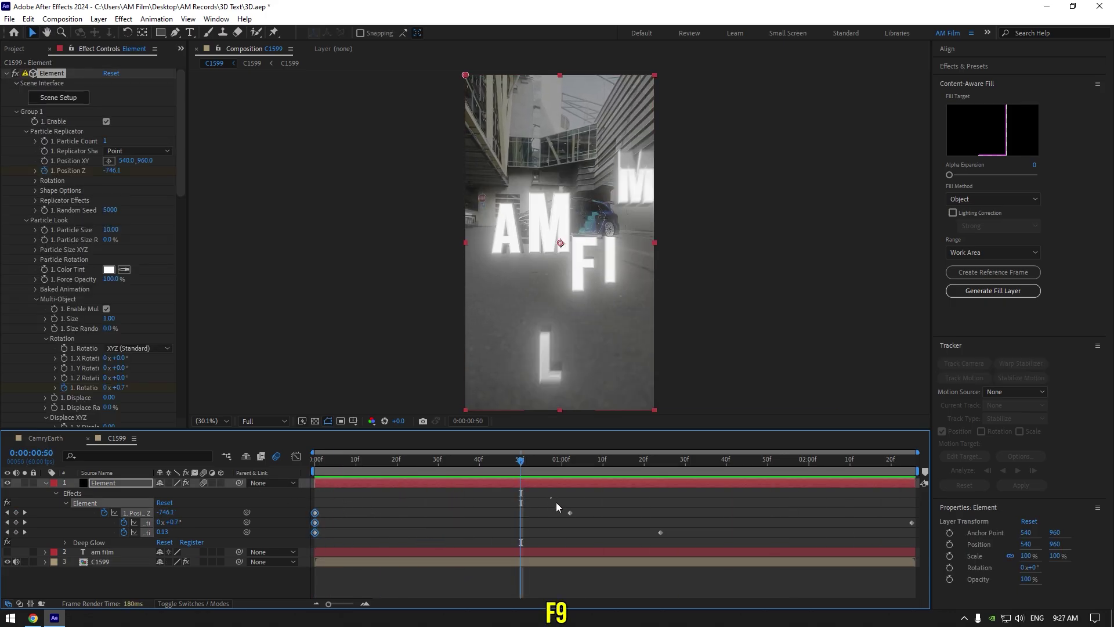
drag(551, 496, 921, 541)
key(F9)
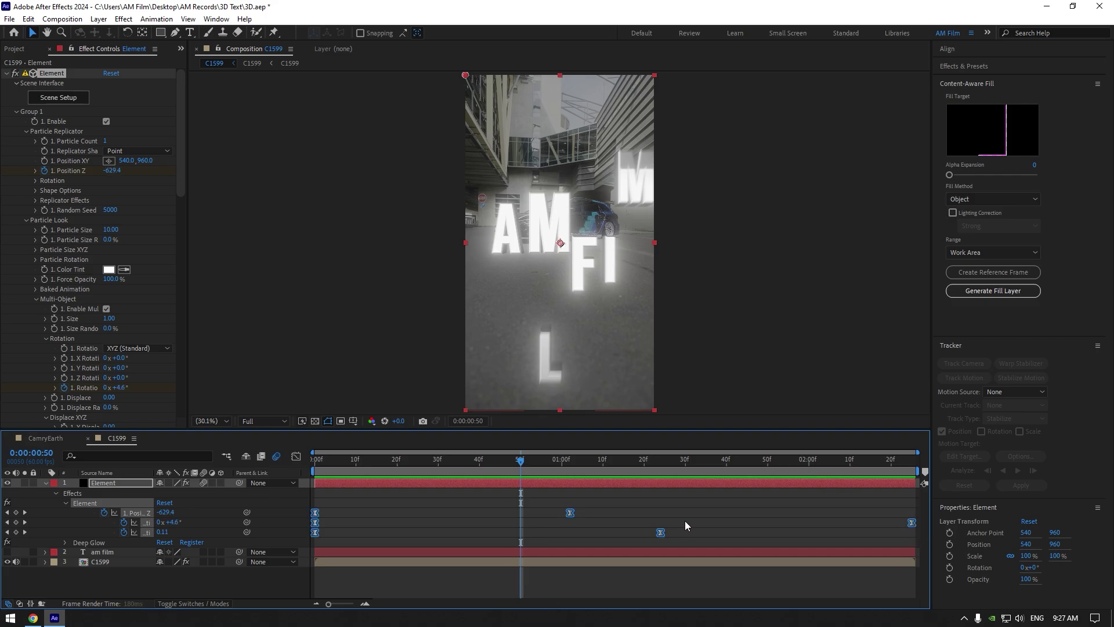
Step: Reshape the Position Z speed graph so it peaks early, then preview the eased fly-in
click(296, 458)
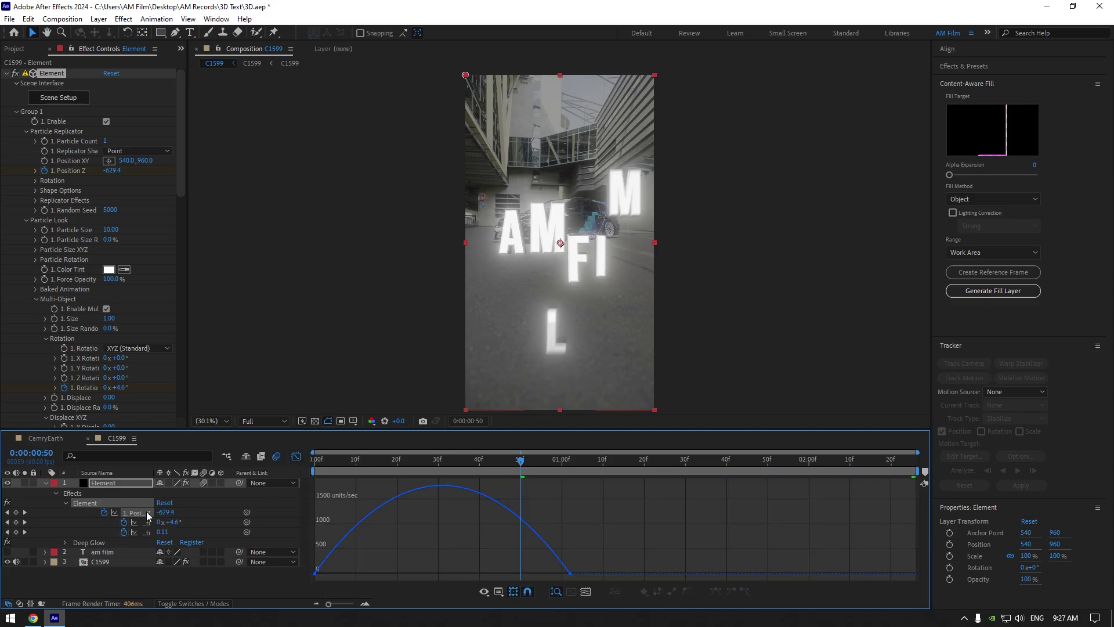
drag(371, 559, 307, 582)
drag(525, 575, 442, 574)
key(Home)
key(space)
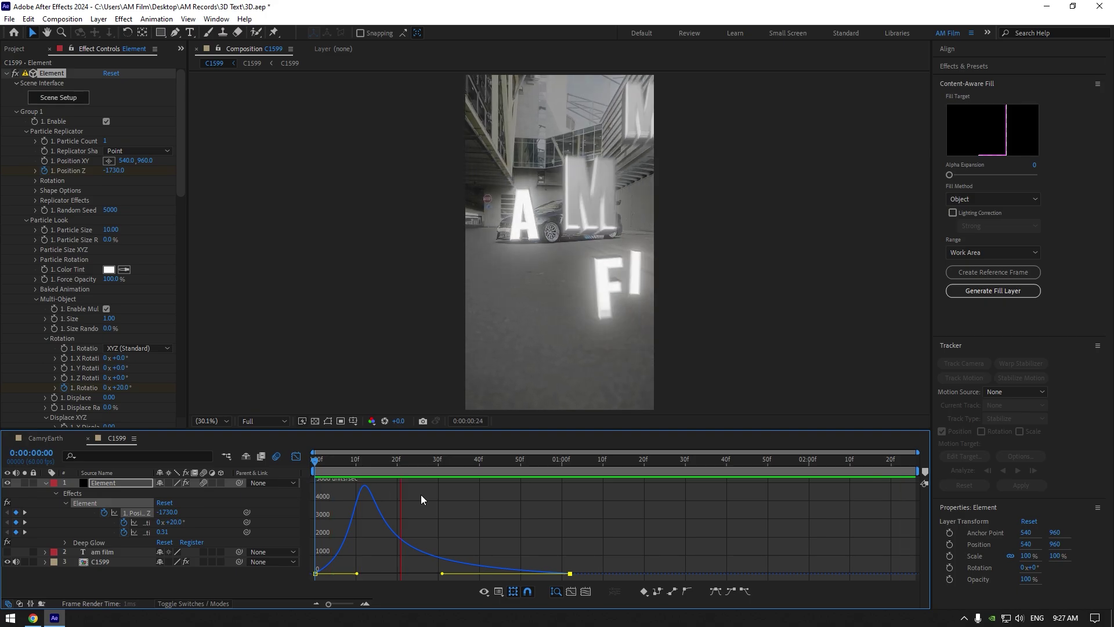
key(space)
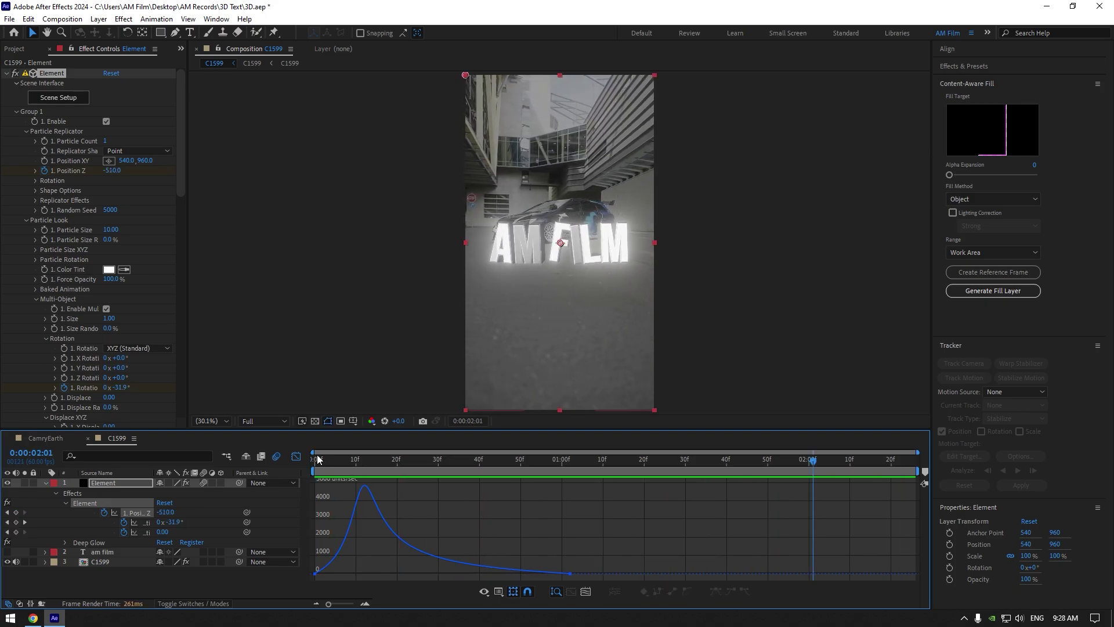
Step: Add a Gaussian Blur of 31.7 to the C1599 car clip and preview the final composite
click(296, 456)
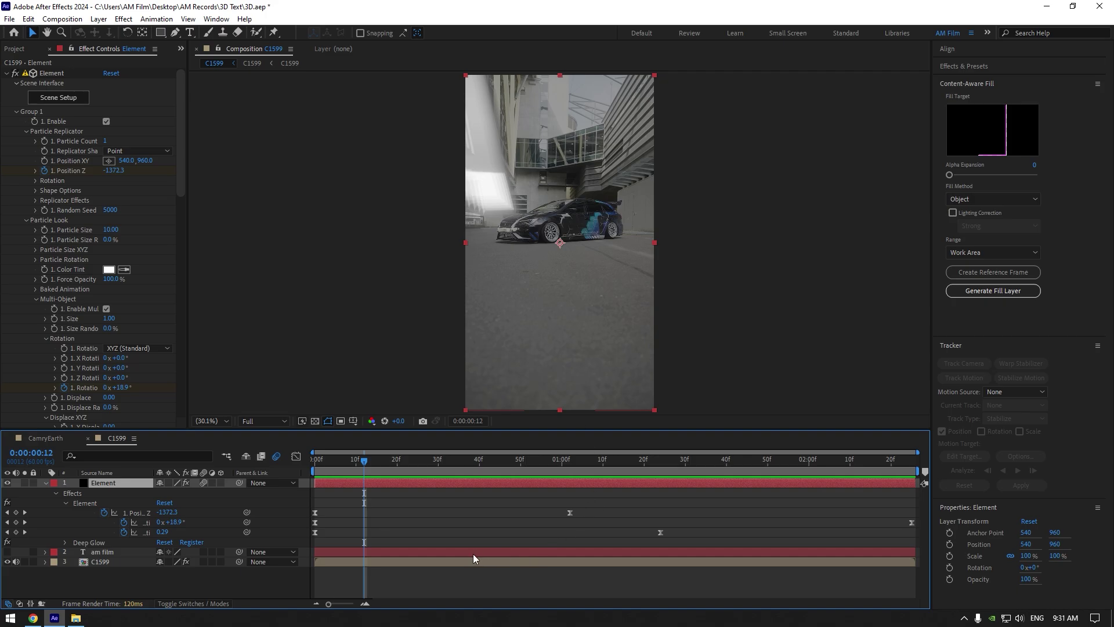
click(447, 561)
key(Return)
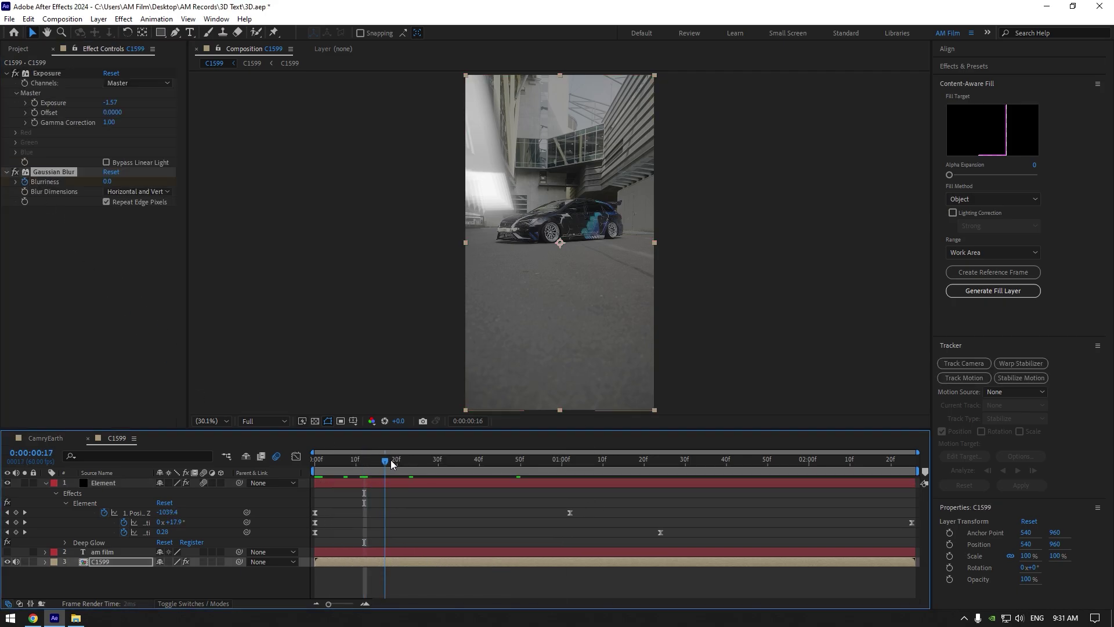
drag(391, 463, 421, 463)
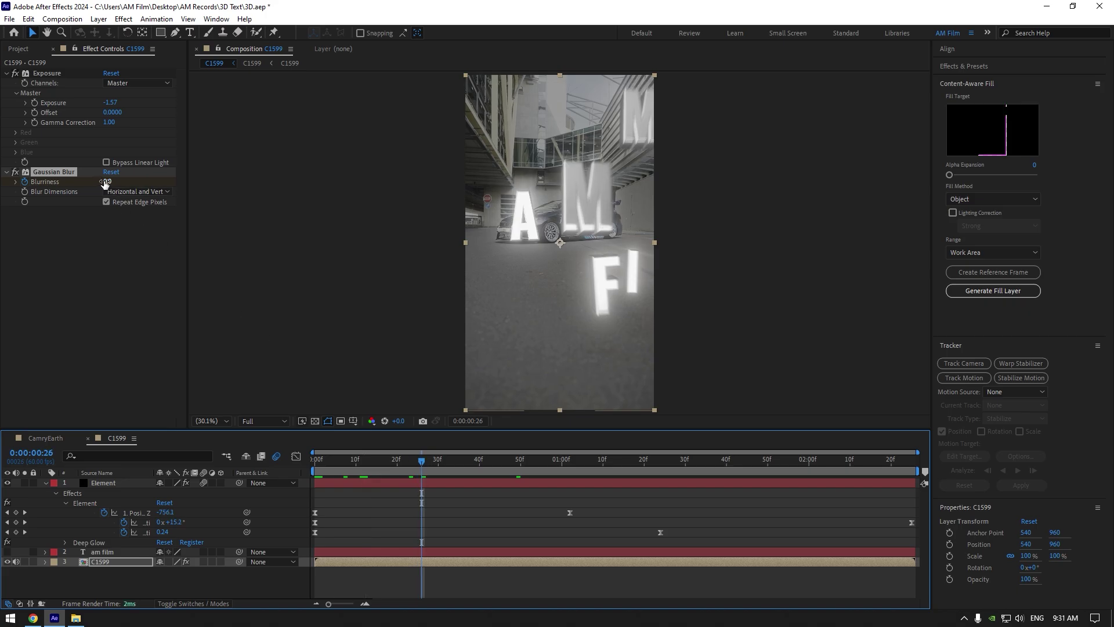
drag(104, 183, 270, 458)
key(space)
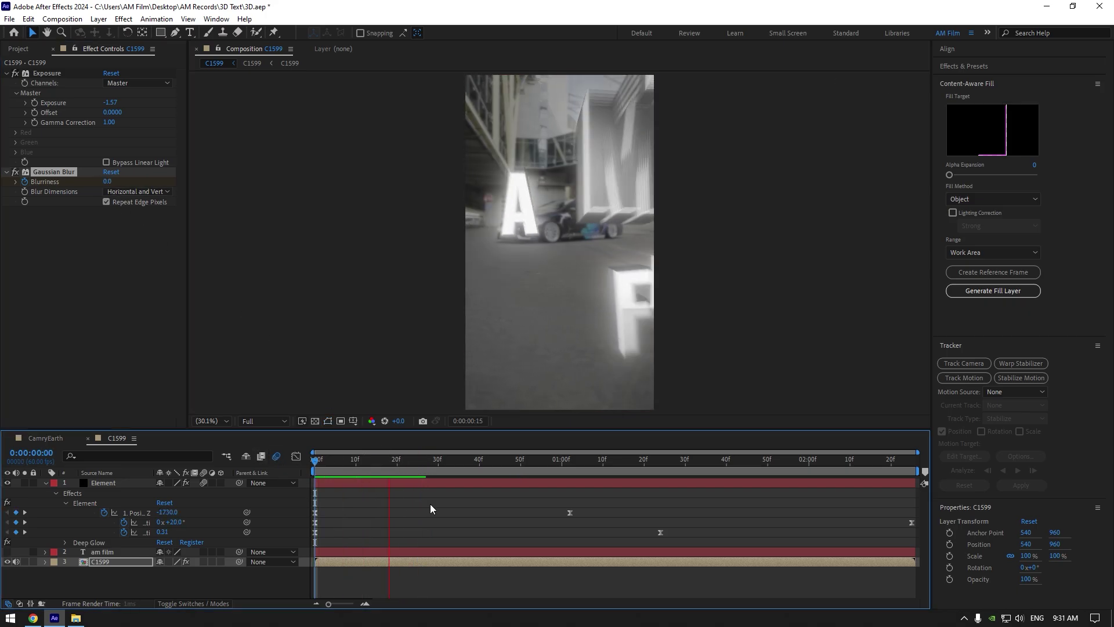